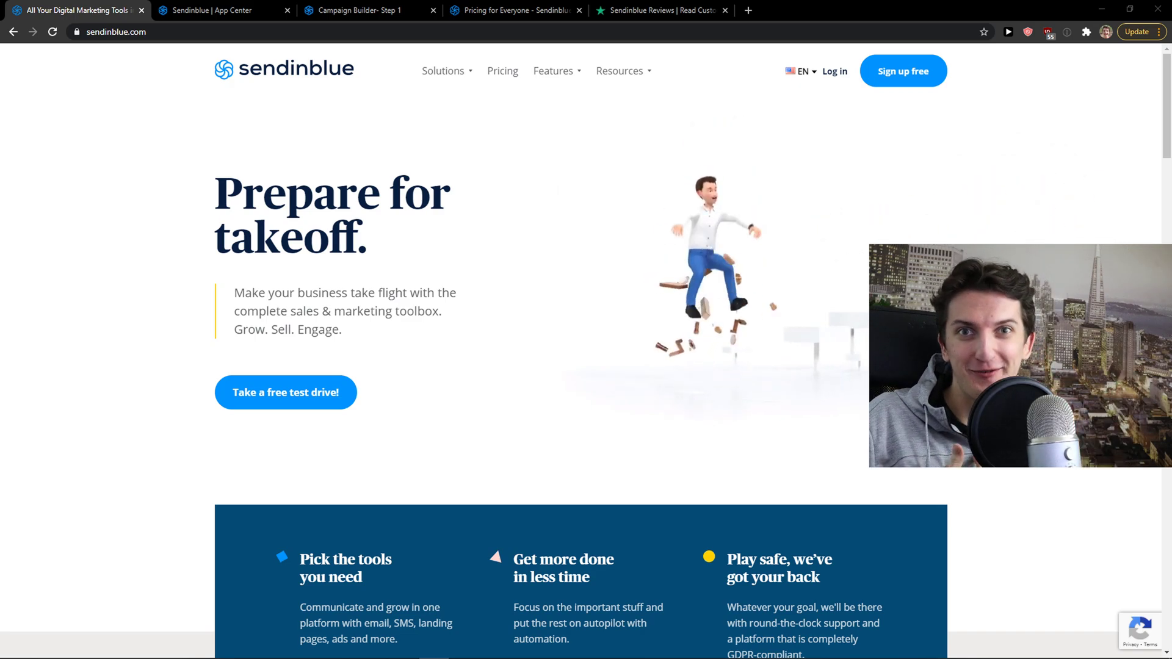
# Step: Switch to the 'Pricing for Everyone' tab showing the Free, Lite, Premium and Enterprise plans
pyautogui.click(550, 9)
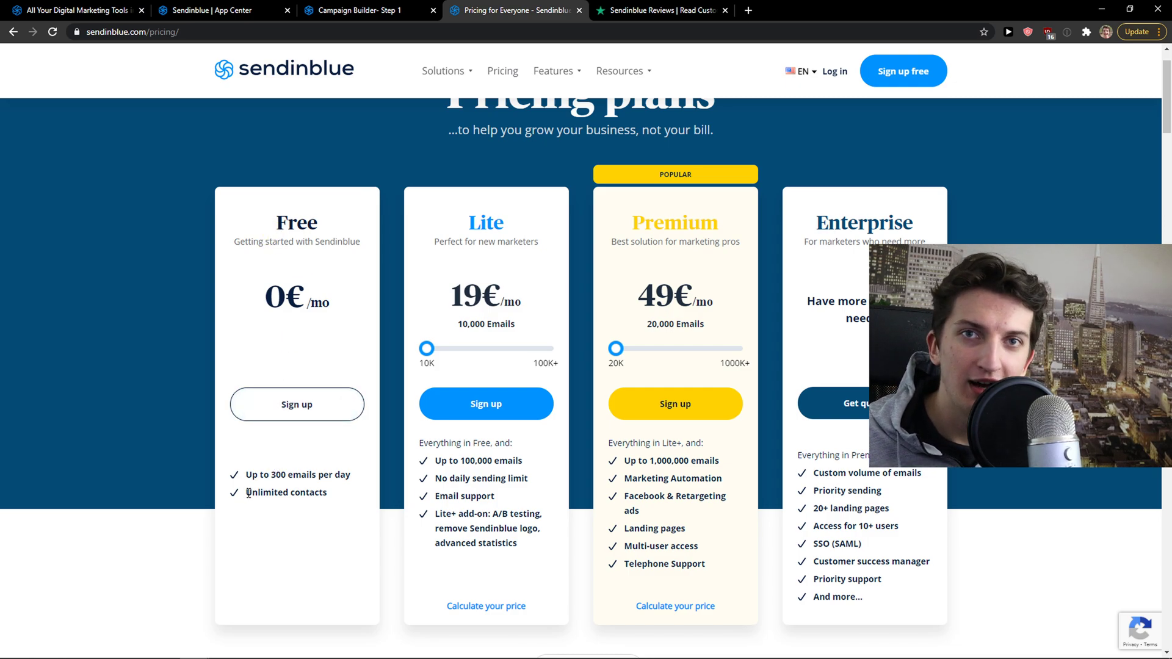
pyautogui.moveTo(246, 475); pyautogui.dragTo(359, 484)
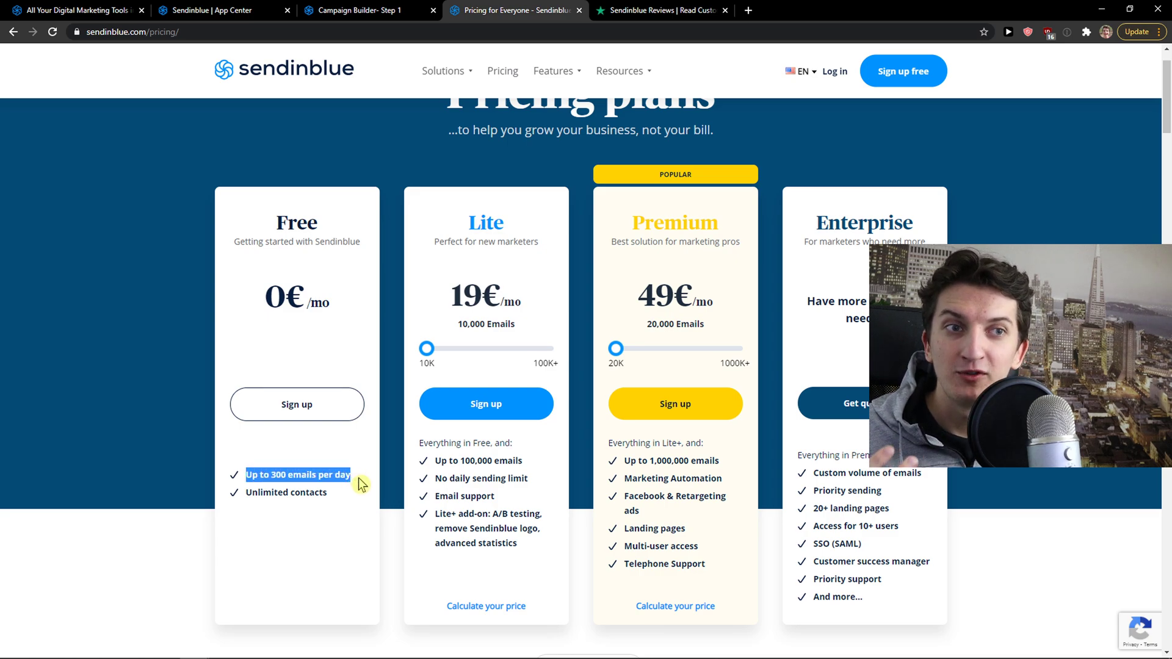
pyautogui.scroll(-1, 361, 484)
pyautogui.scroll(1, 361, 484)
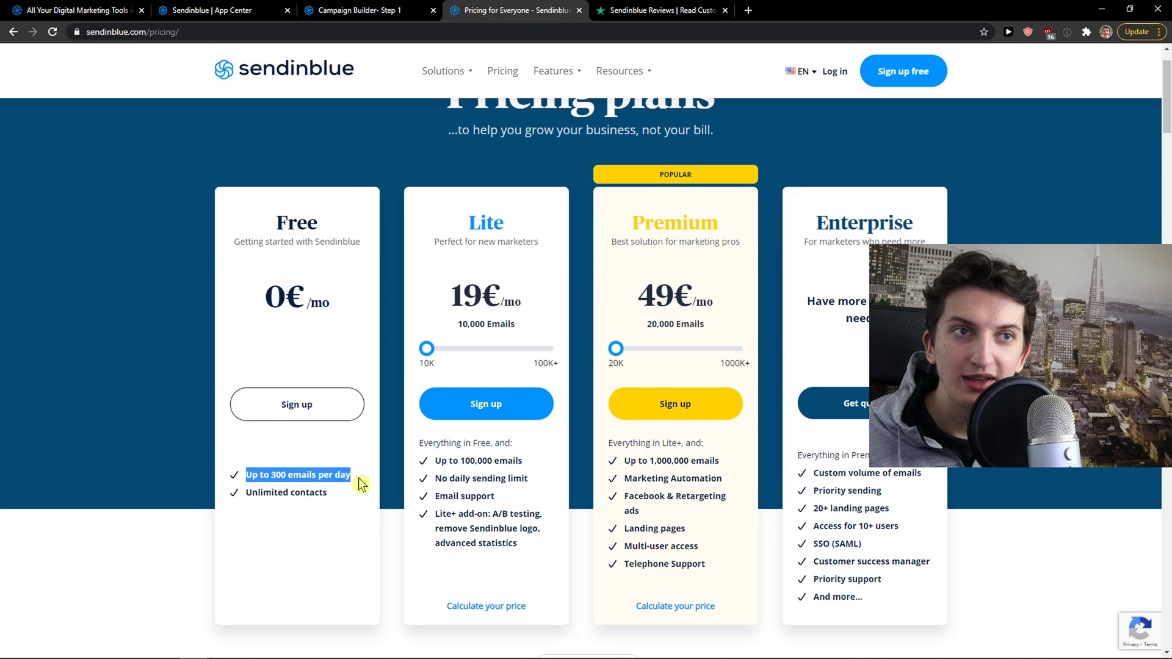
pyautogui.click(361, 484)
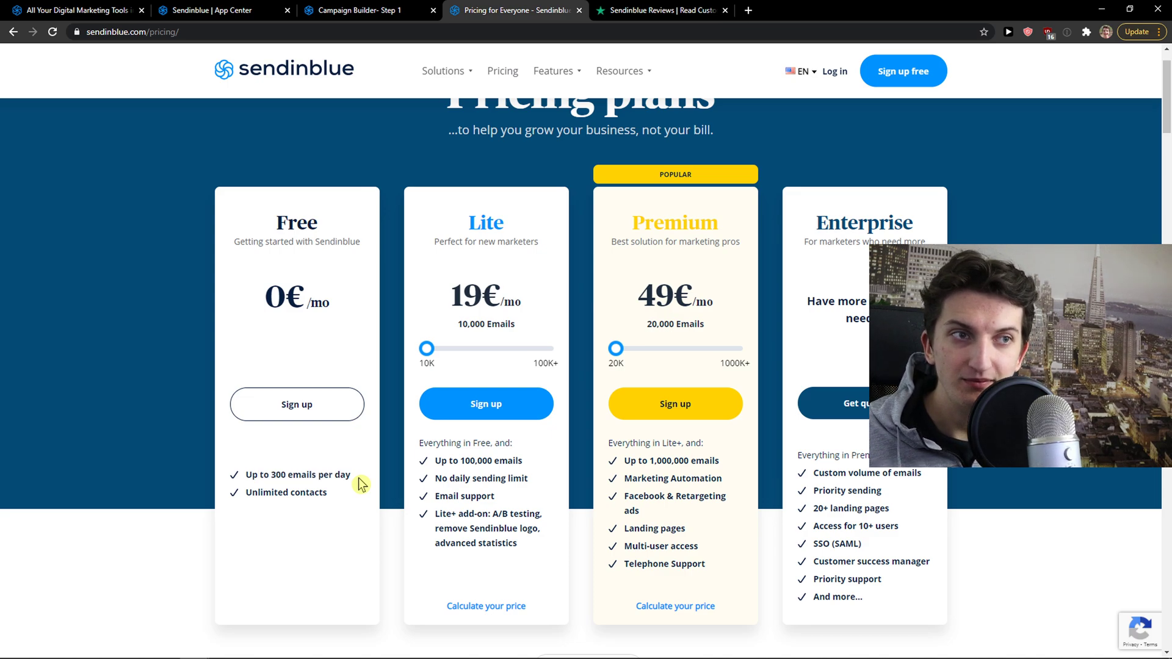
pyautogui.moveTo(360, 484); pyautogui.dragTo(273, 482)
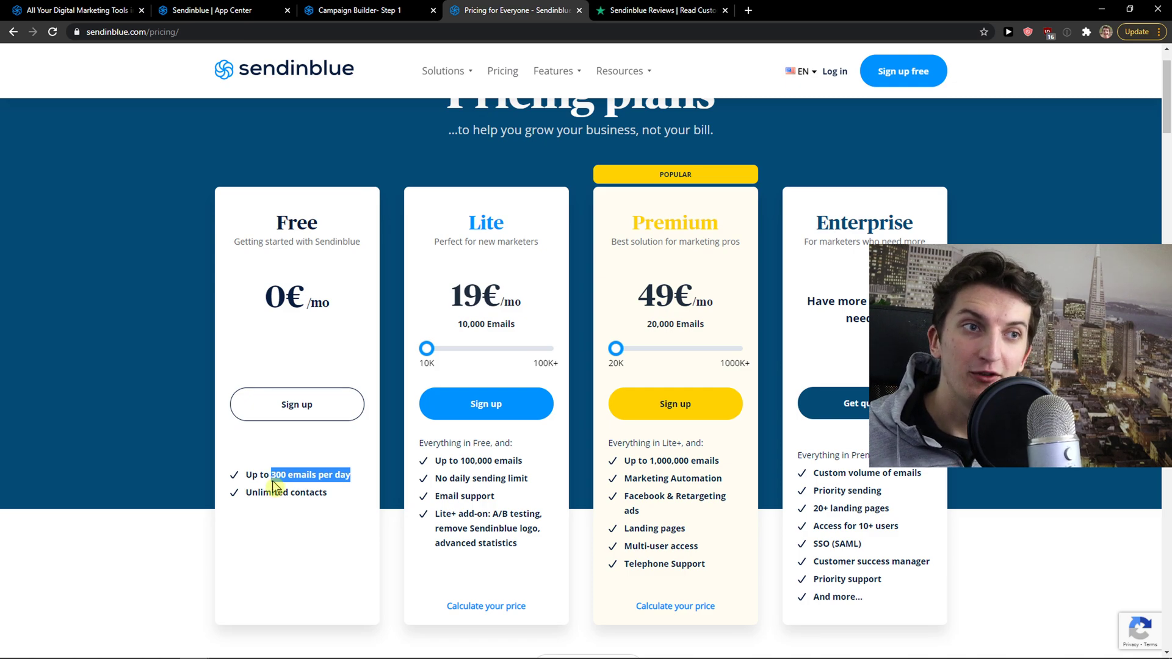
pyautogui.click(273, 487)
pyautogui.moveTo(244, 476); pyautogui.dragTo(359, 486)
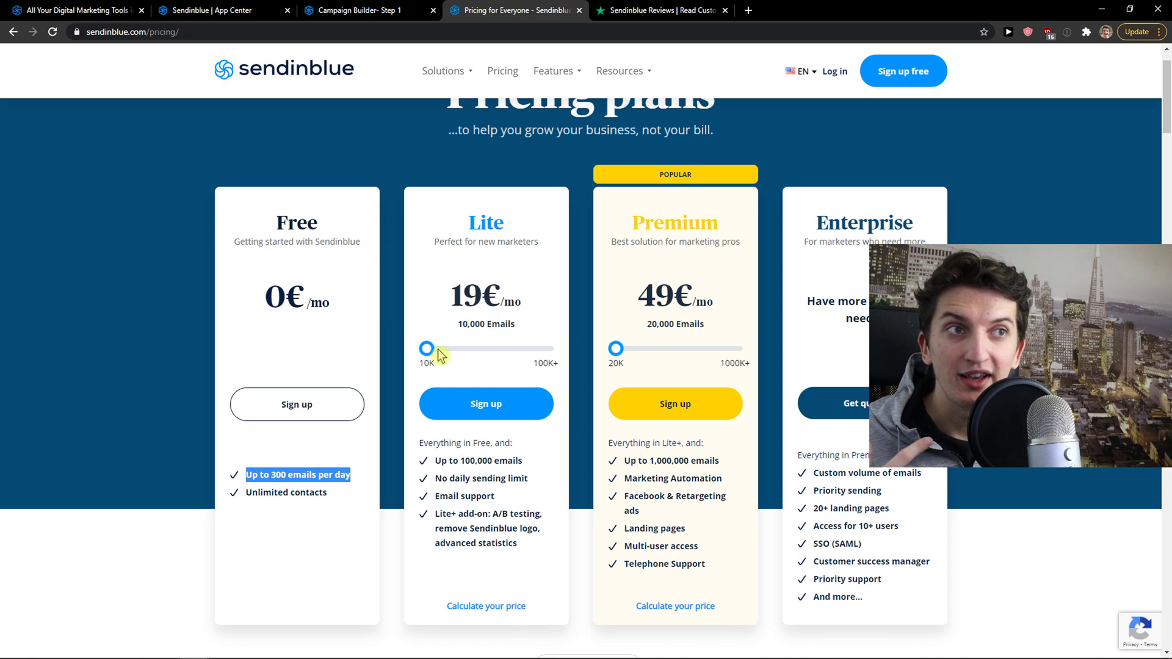
# Step: Try a higher Lite email volume, reset it to 10,000, and highlight Premium's feature lines
pyautogui.moveTo(427, 349); pyautogui.dragTo(498, 356)
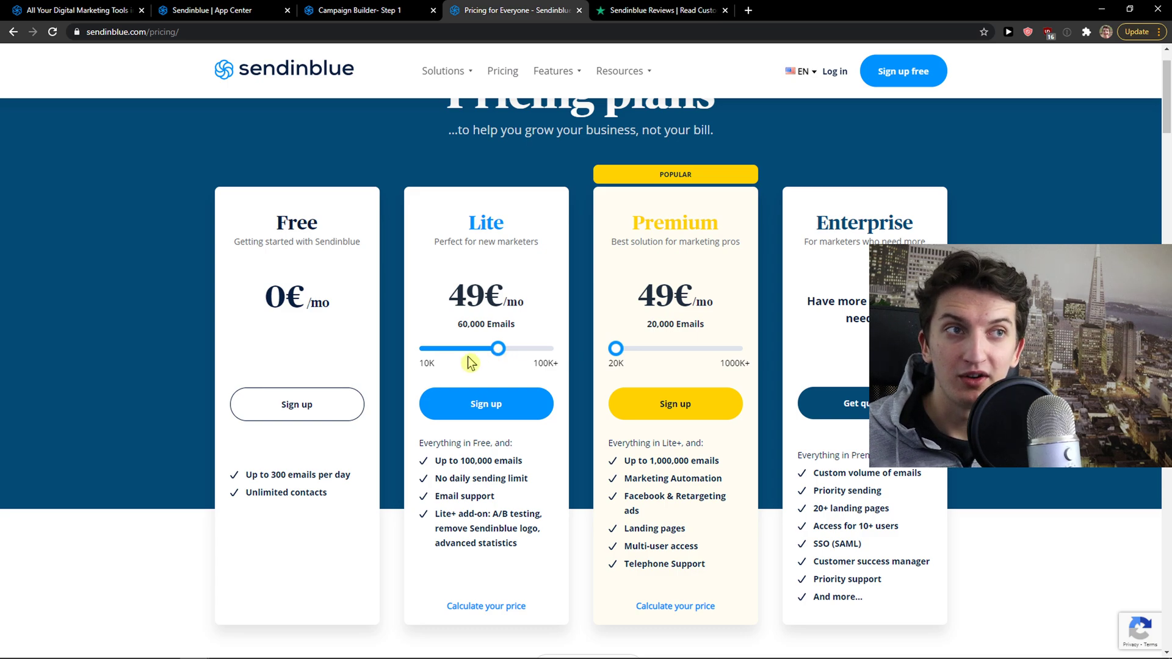
pyautogui.moveTo(469, 363); pyautogui.dragTo(426, 352)
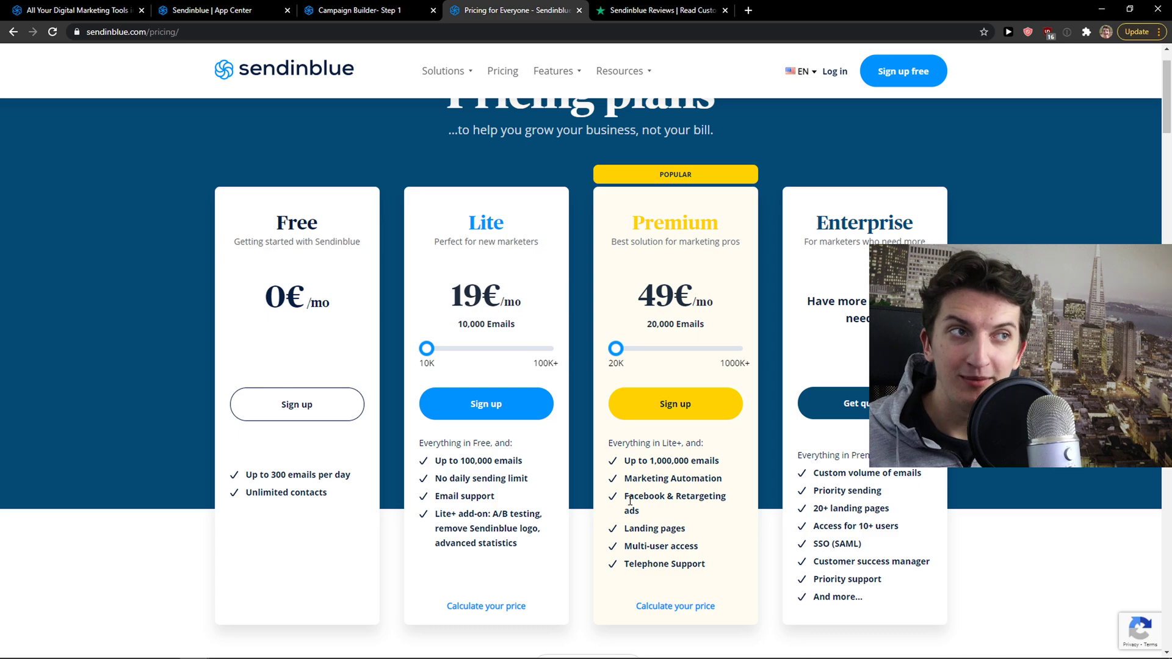
pyautogui.moveTo(624, 459); pyautogui.dragTo(726, 497)
pyautogui.click(687, 494)
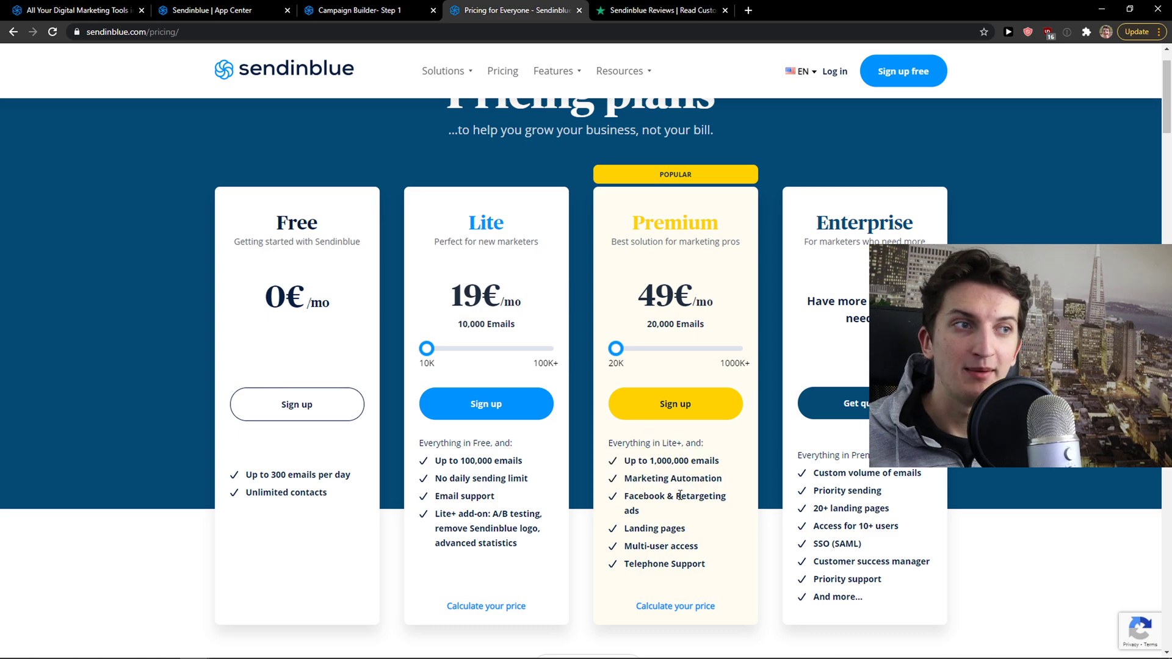
pyautogui.moveTo(624, 493); pyautogui.dragTo(674, 522)
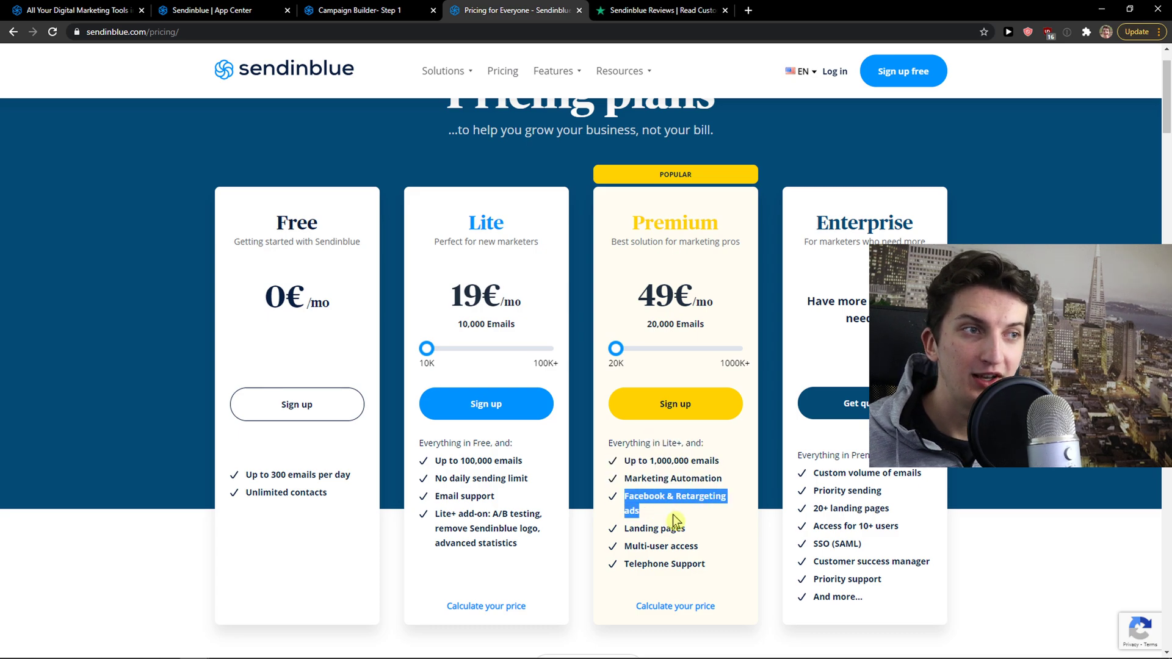
pyautogui.click(668, 522)
# Step: Raise the Premium plan to 60,000 emails, bringing its price to 69€/mo
pyautogui.moveTo(615, 348); pyautogui.dragTo(641, 354)
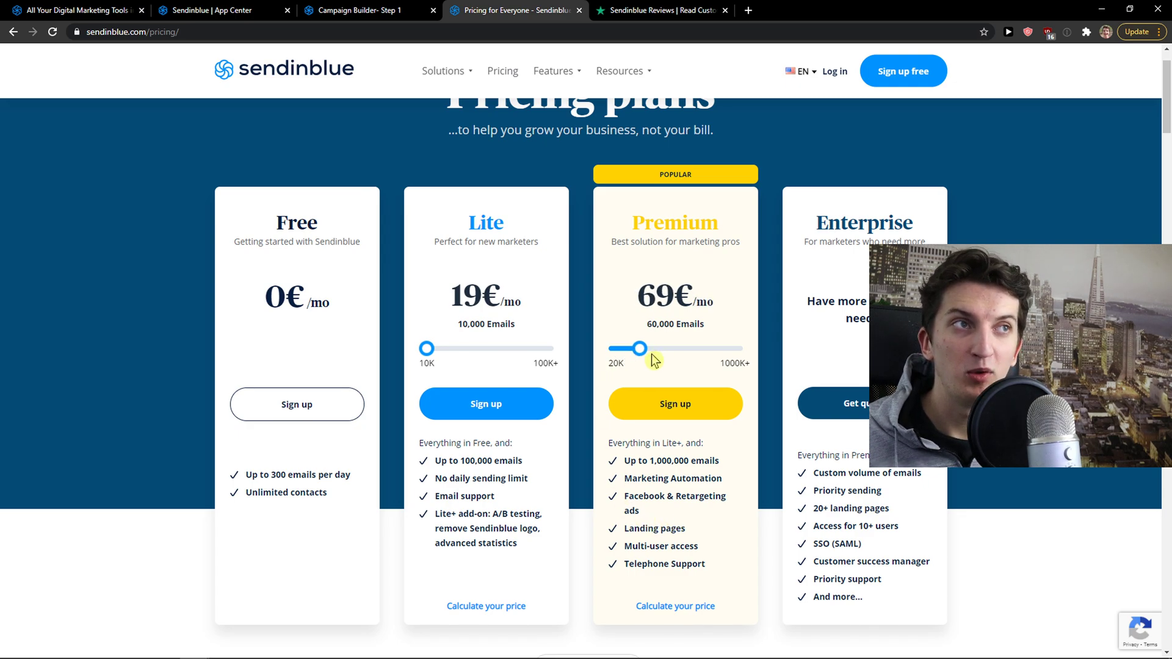
pyautogui.scroll(-1, 629, 378)
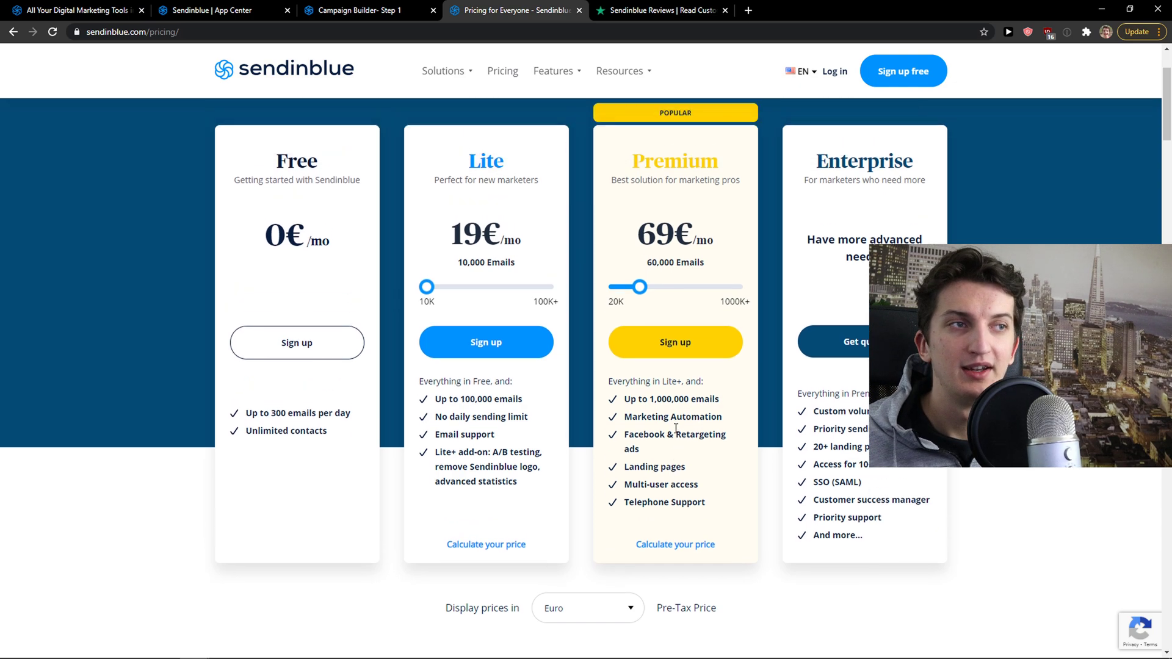
pyautogui.scroll(2, 595, 429)
pyautogui.scroll(-1, 595, 429)
pyautogui.scroll(-1, 593, 430)
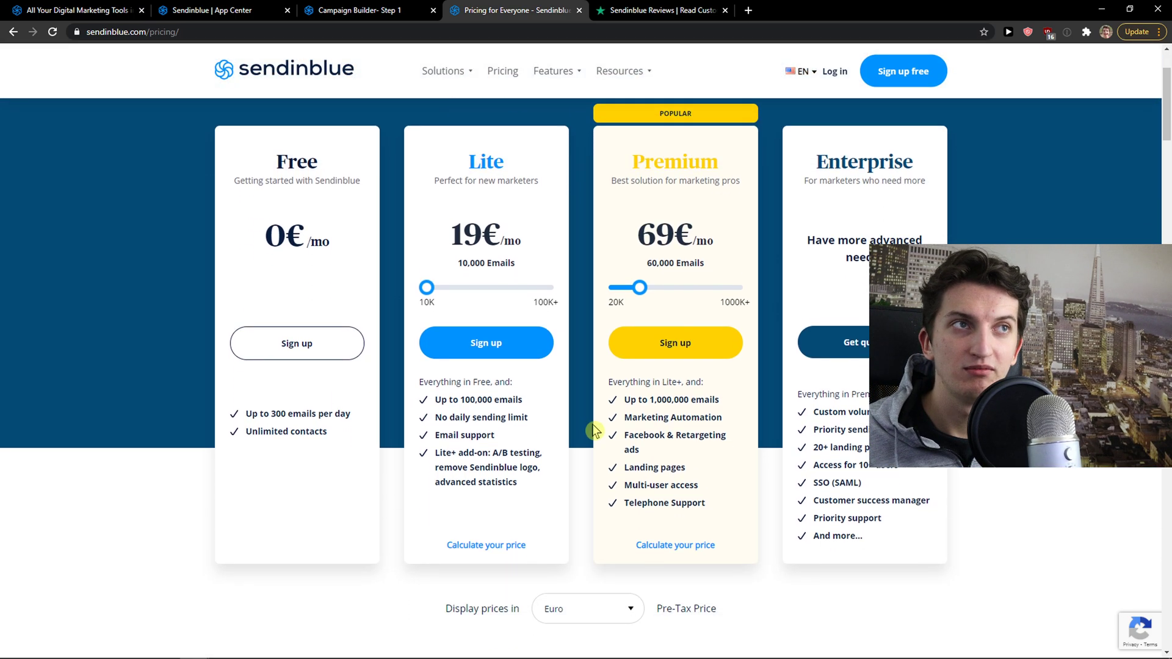
pyautogui.scroll(1, 593, 430)
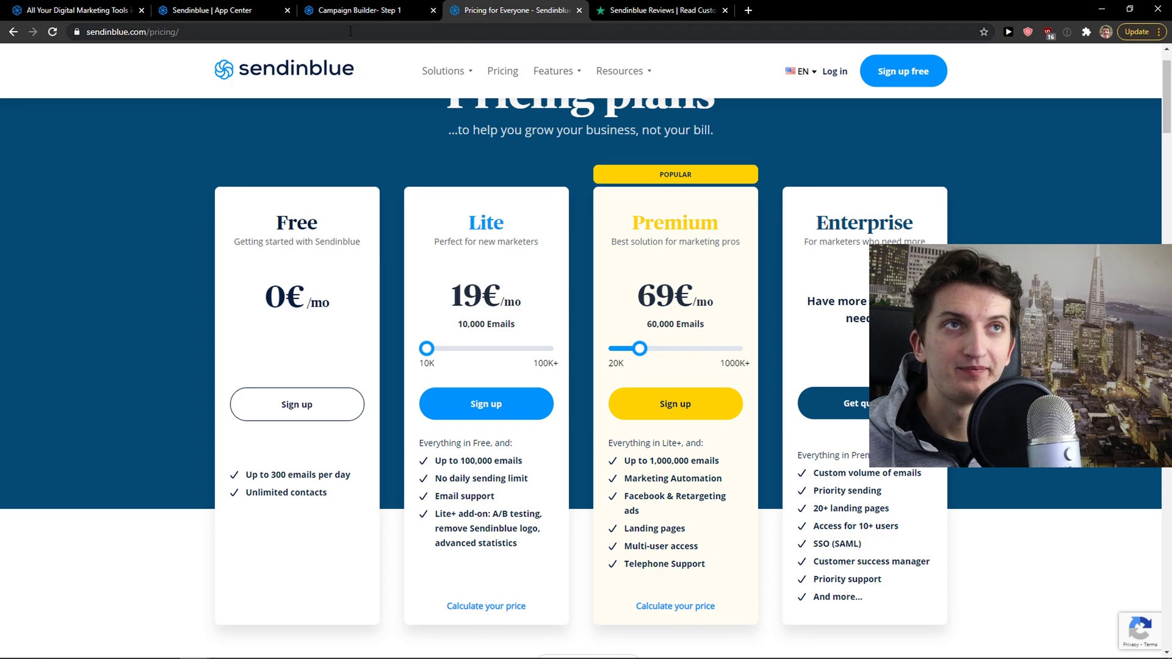
# Step: Bring up the App Center and scroll through app cards such as Automation and SMS Campaigns
pyautogui.click(341, 10)
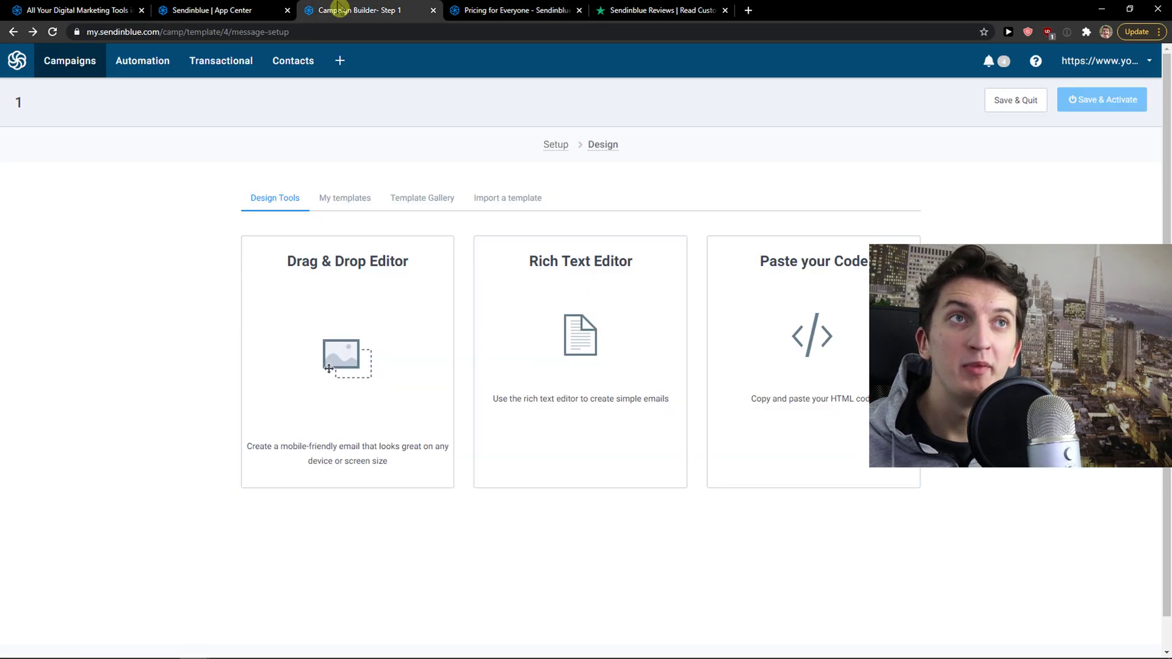
pyautogui.click(163, 9)
pyautogui.scroll(-2, 150, 293)
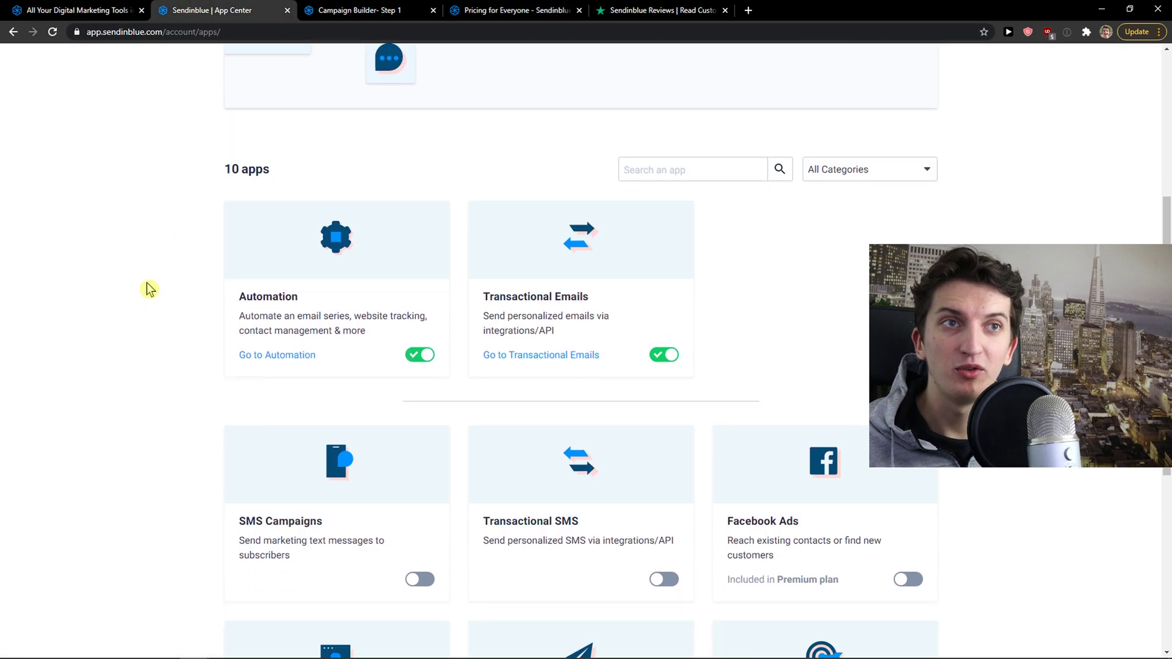
pyautogui.scroll(-1, 150, 290)
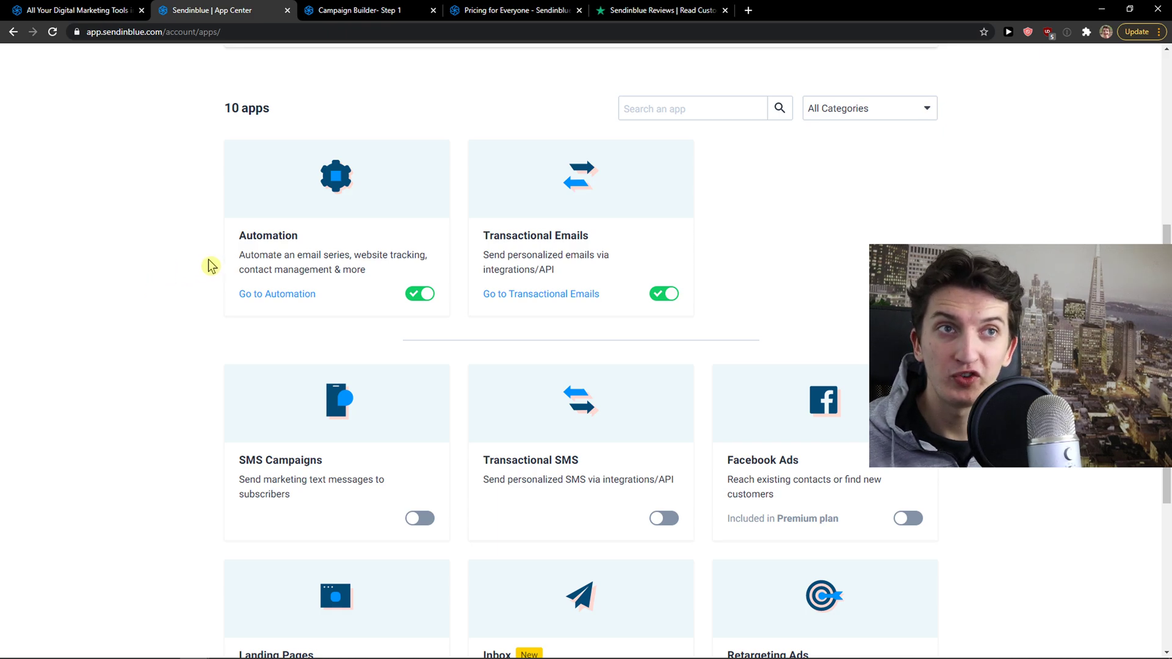
pyautogui.scroll(-2, 204, 287)
pyautogui.scroll(-2, 191, 295)
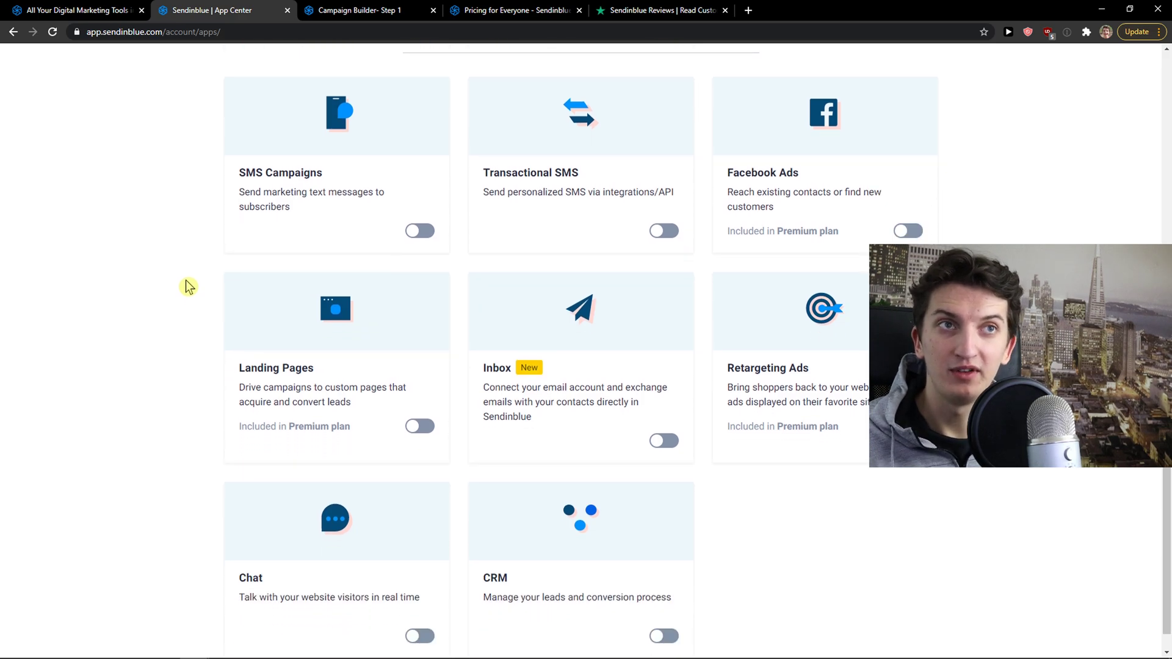
pyautogui.scroll(-1, 185, 277)
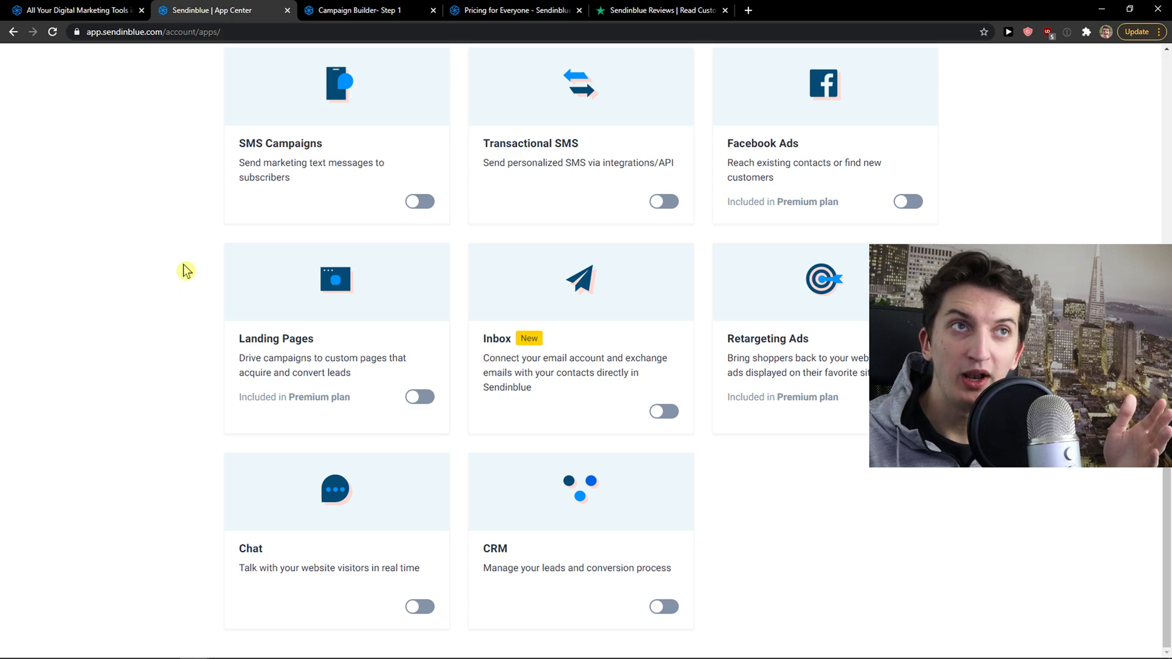
# Step: Scroll back and forth through the 10 apps, ending at the top of the list
pyautogui.scroll(1, 183, 269)
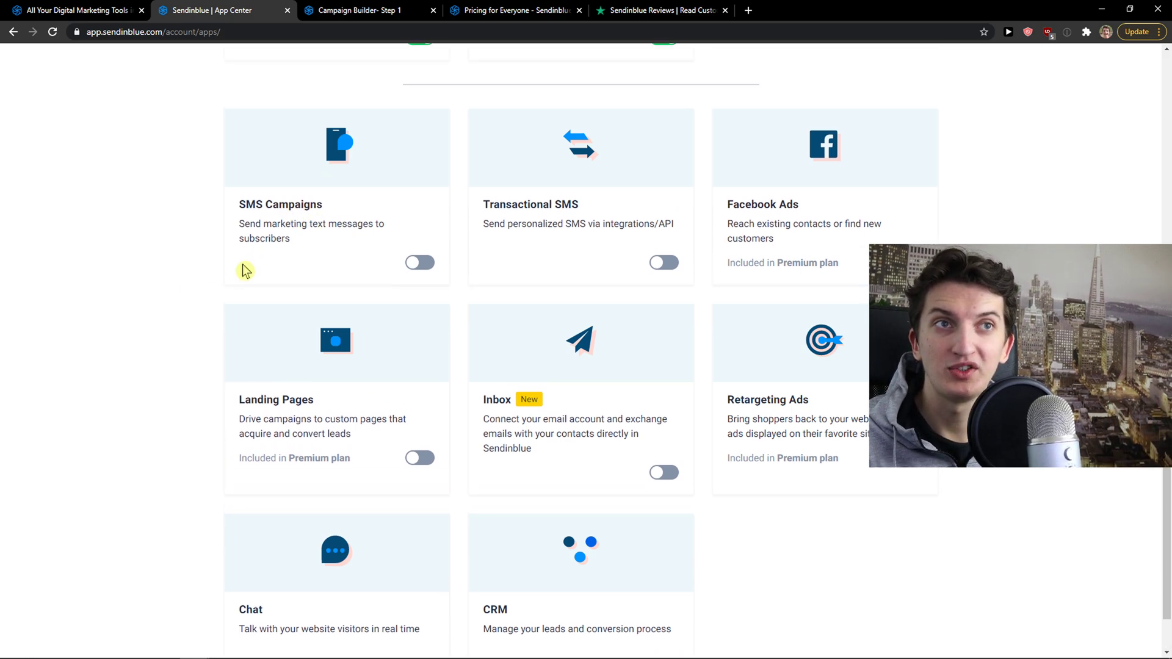
pyautogui.scroll(1, 243, 269)
pyautogui.scroll(4, 221, 427)
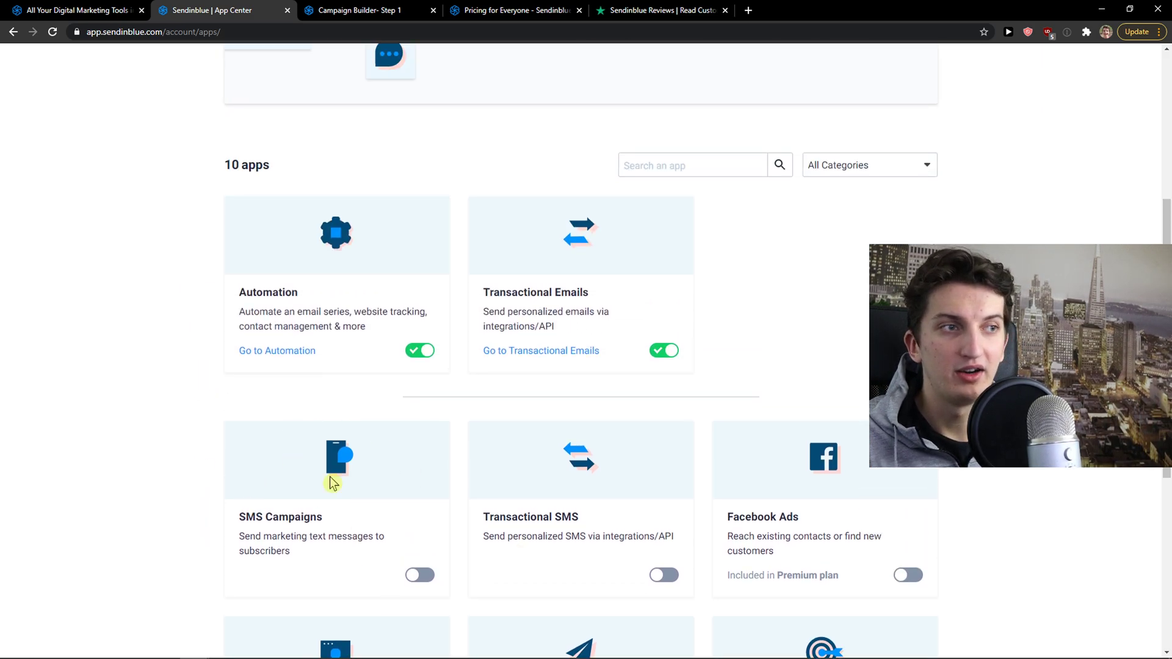
pyautogui.scroll(-1, 330, 482)
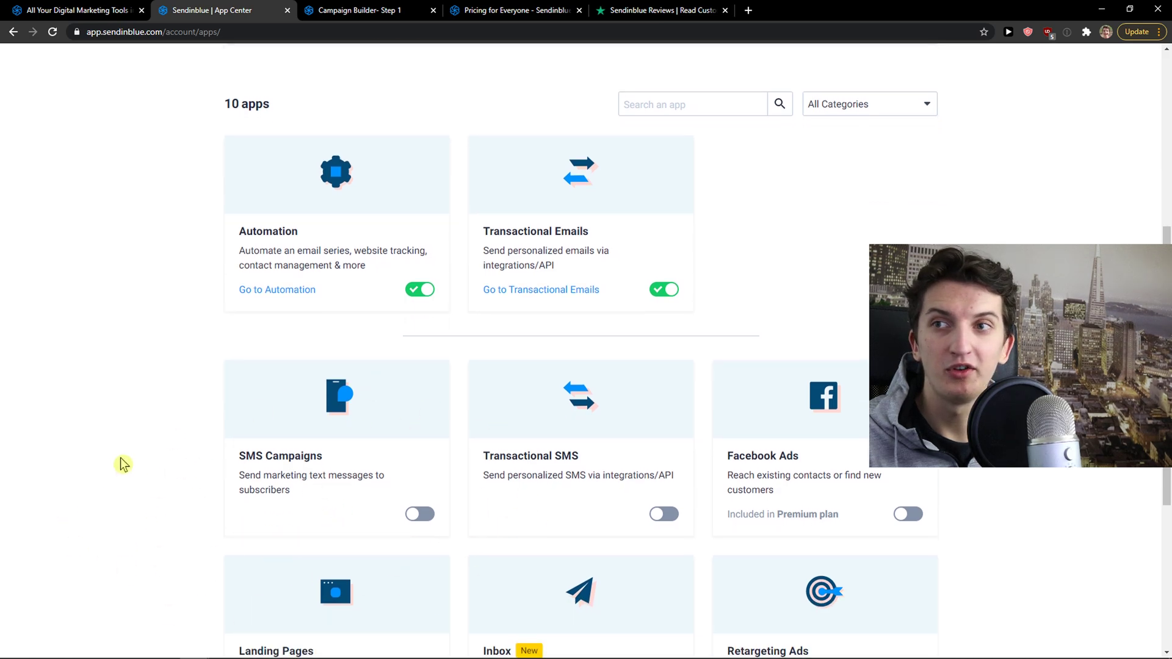
pyautogui.scroll(-2, 764, 492)
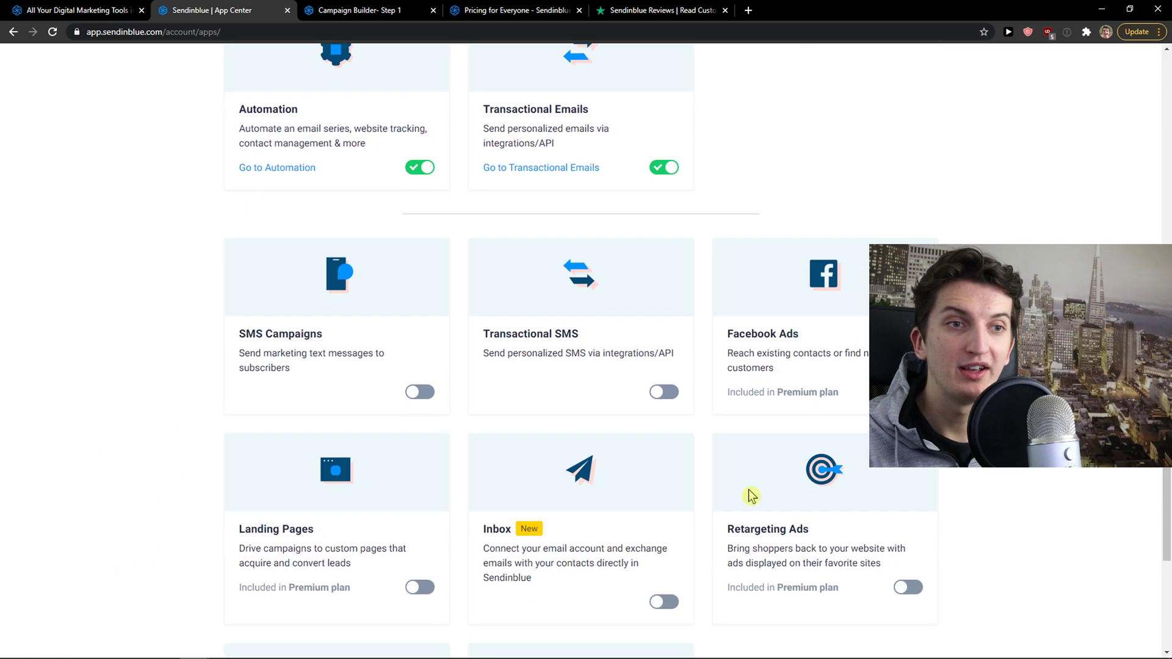
pyautogui.scroll(-1, 751, 495)
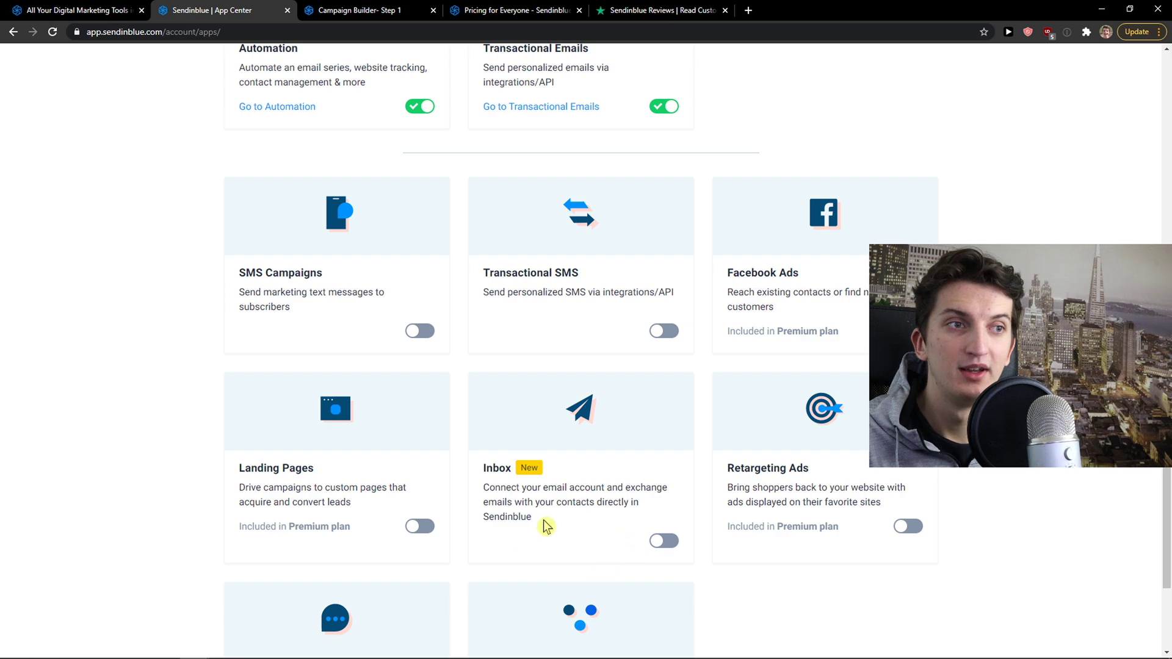
pyautogui.scroll(1, 546, 526)
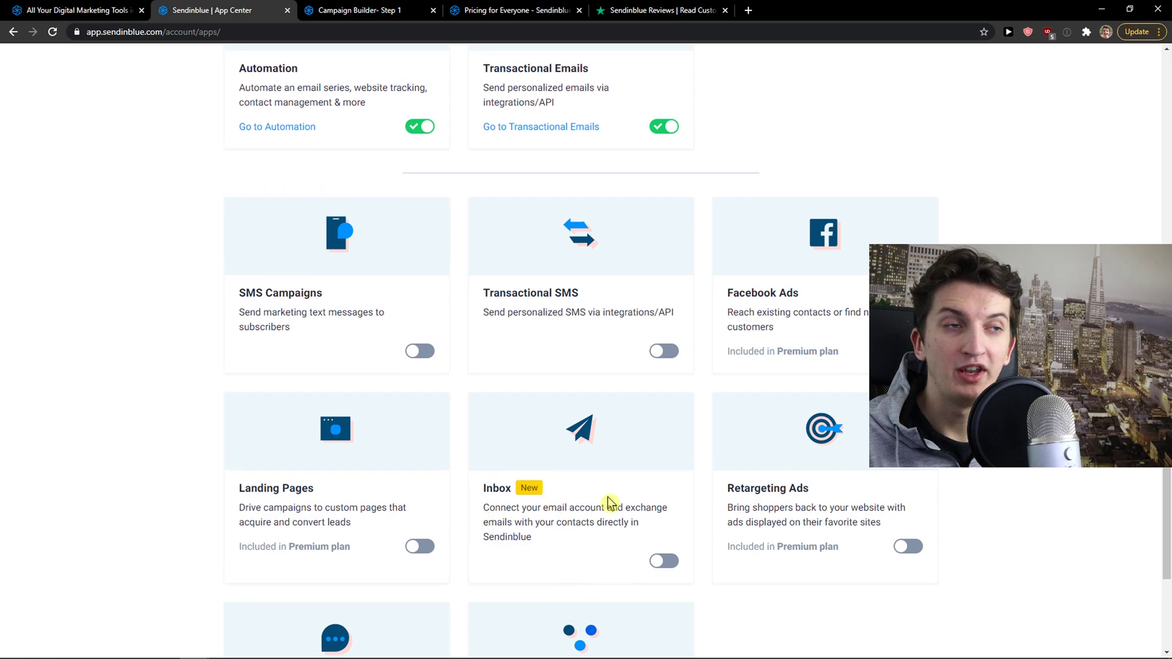
pyautogui.scroll(1, 541, 525)
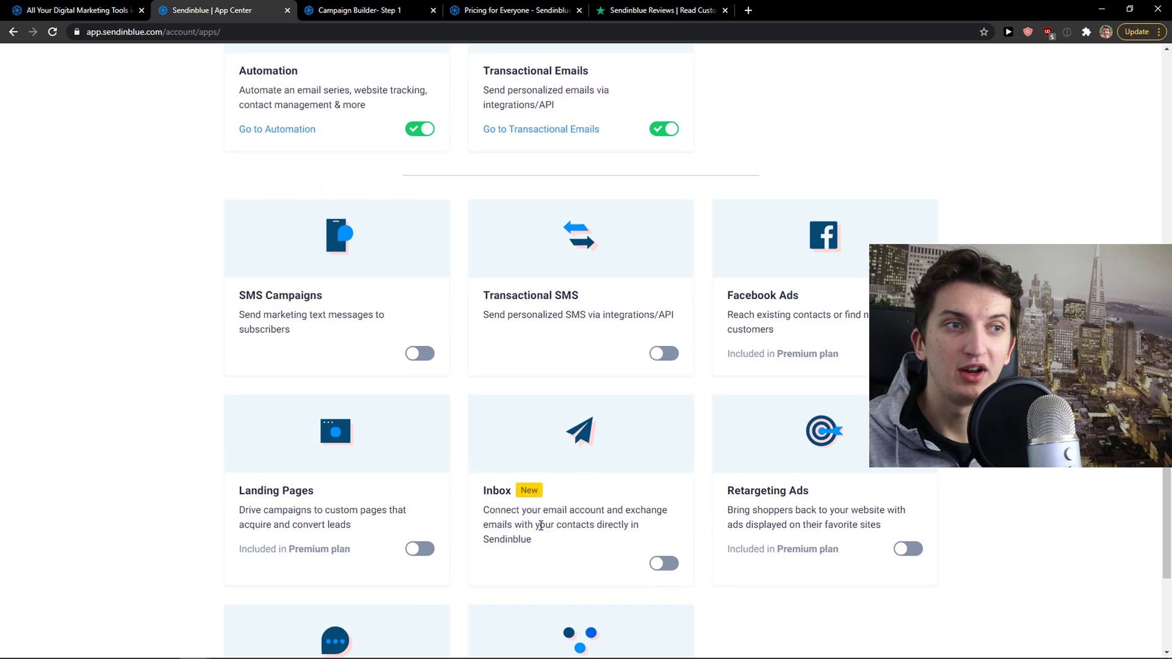
pyautogui.moveTo(522, 511); pyautogui.dragTo(565, 530)
pyautogui.scroll(9, 544, 524)
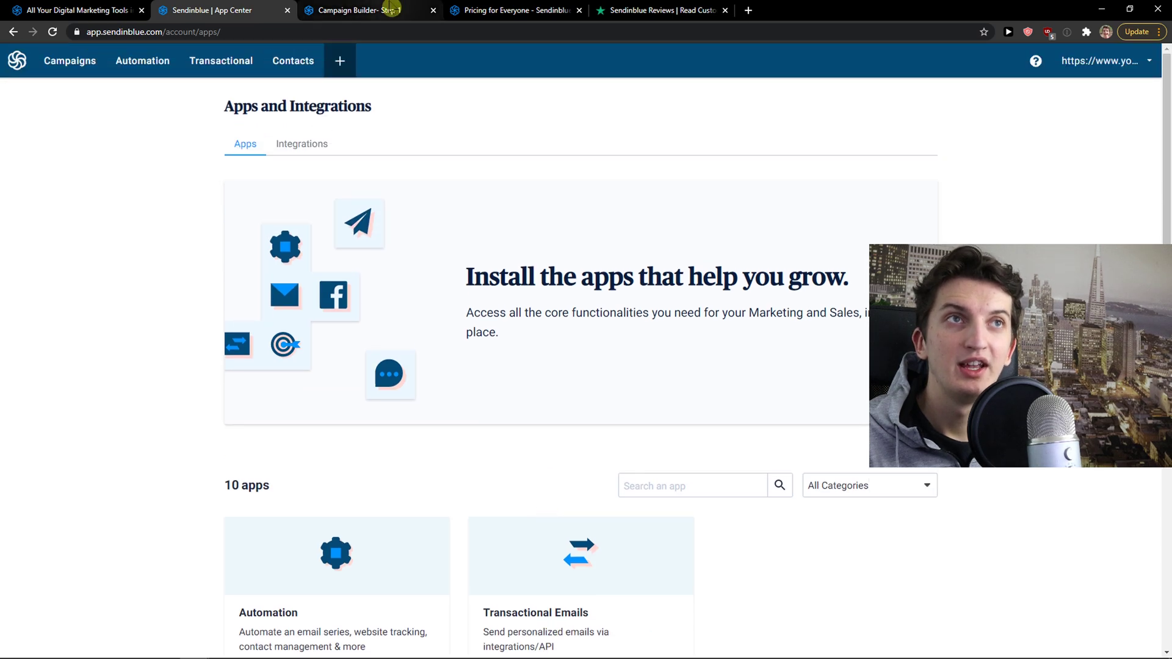
# Step: Open the Template Gallery for the campaign being designed and browse it
pyautogui.click(392, 7)
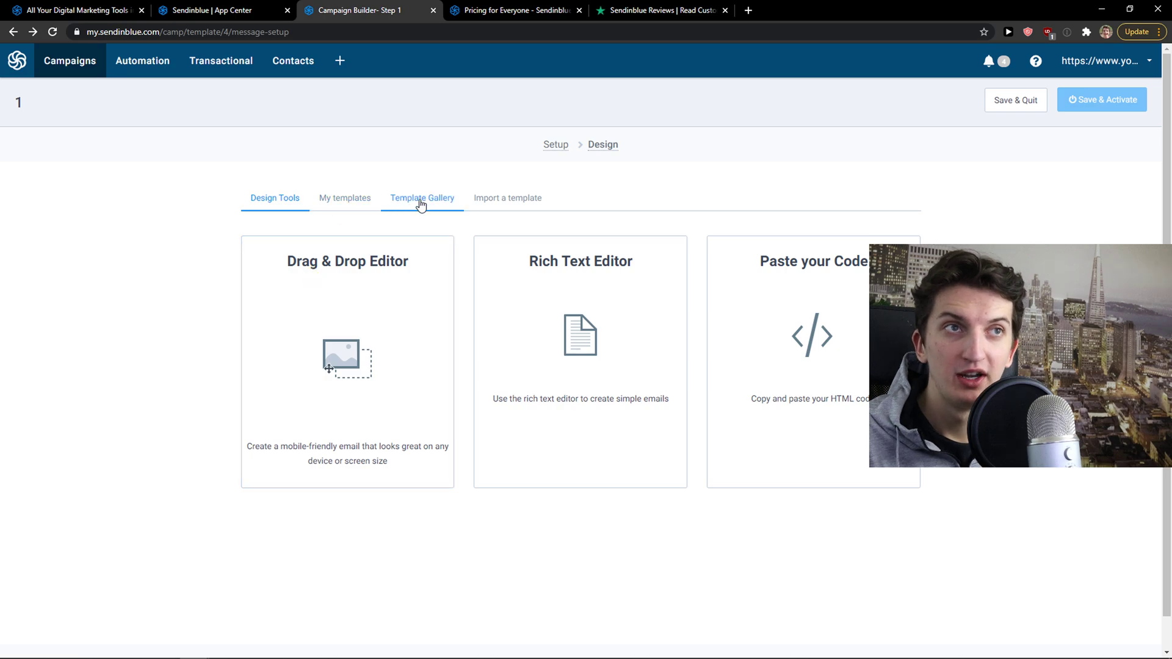
pyautogui.click(420, 204)
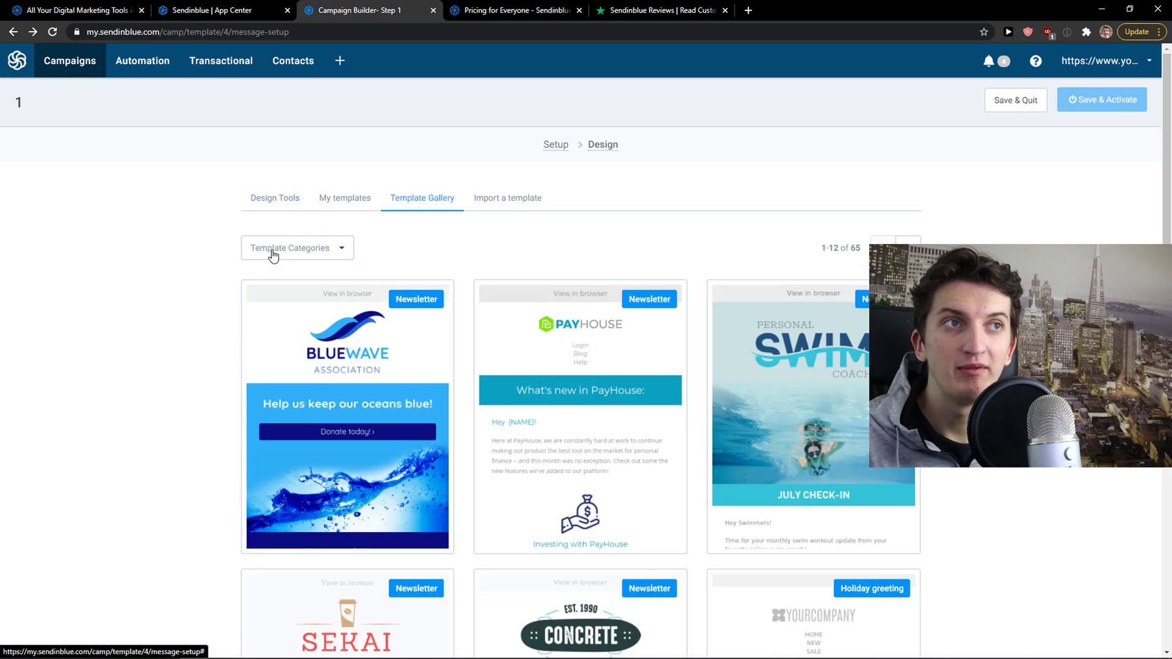
pyautogui.scroll(-1, 229, 274)
pyautogui.scroll(-4, 244, 262)
pyautogui.scroll(5, 245, 262)
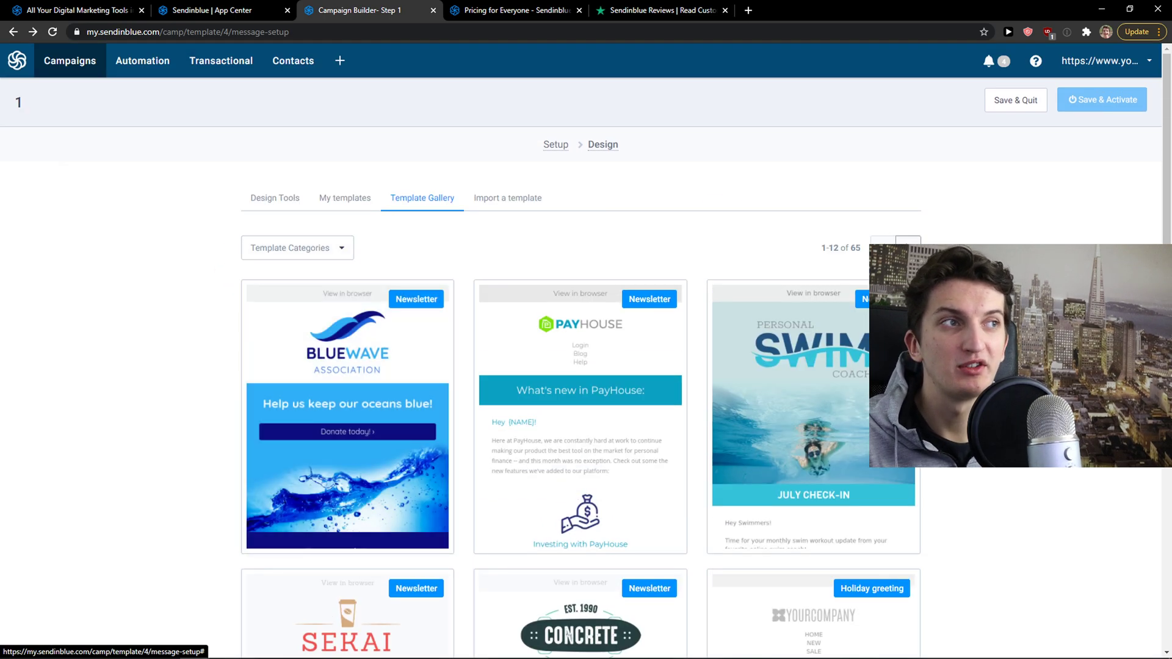
pyautogui.scroll(-7, 827, 233)
pyautogui.scroll(-8, 813, 257)
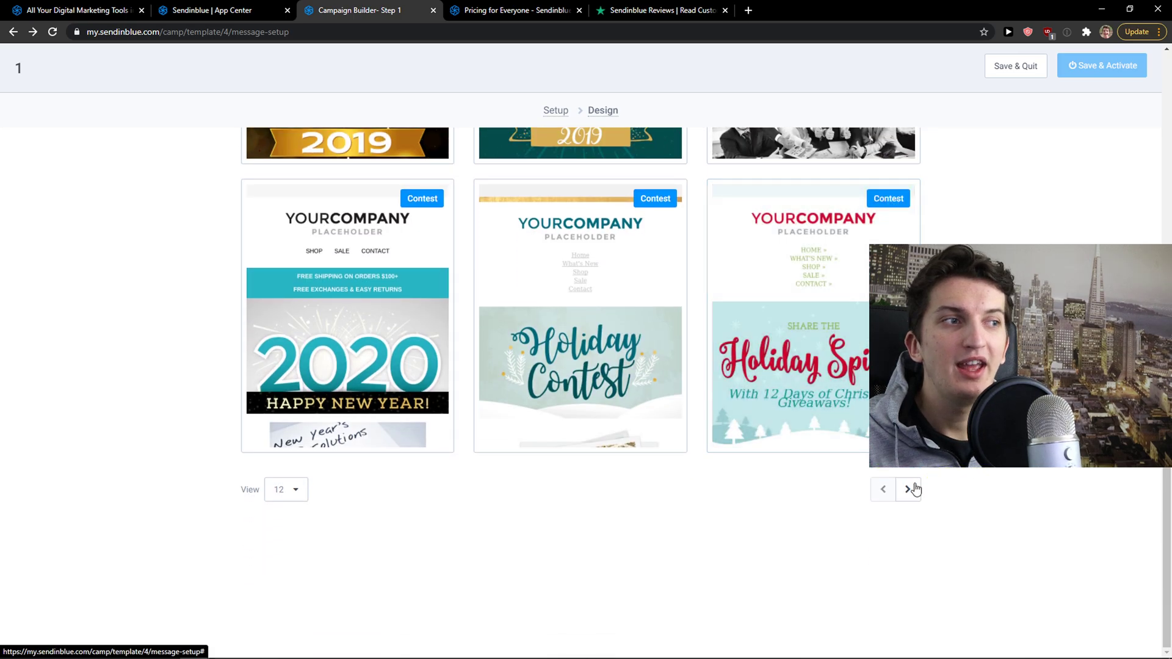
# Step: Set the gallery to show more templates per page and browse the larger list
pyautogui.click(289, 500)
pyautogui.click(319, 463)
pyautogui.scroll(-5, 244, 390)
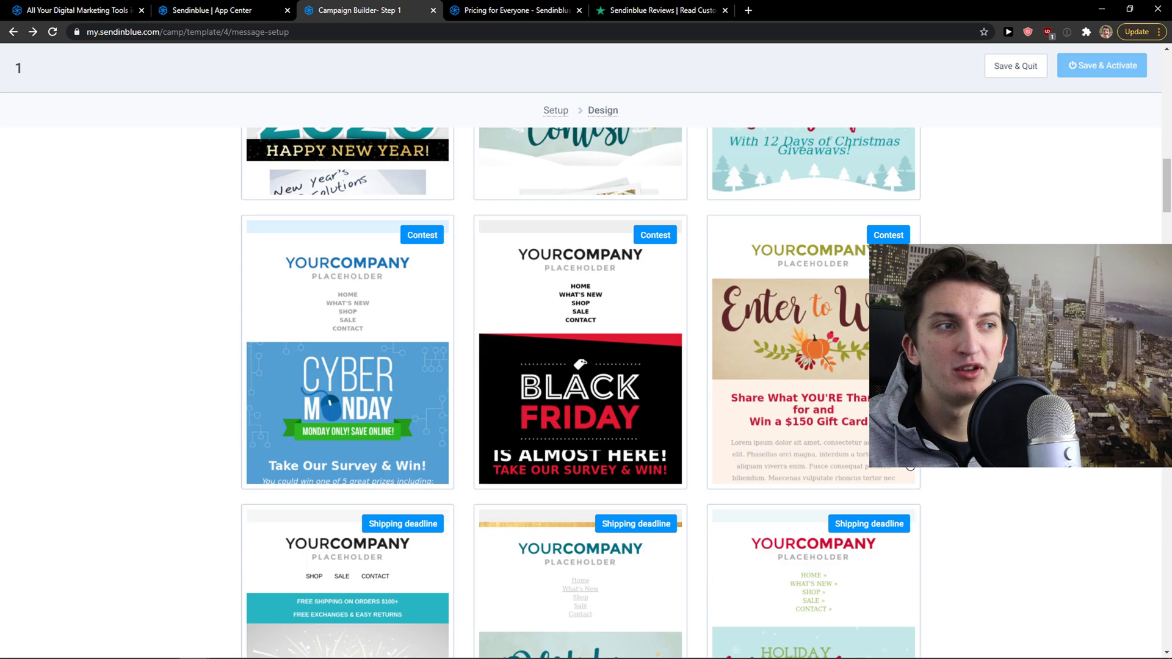
pyautogui.scroll(-18, 205, 392)
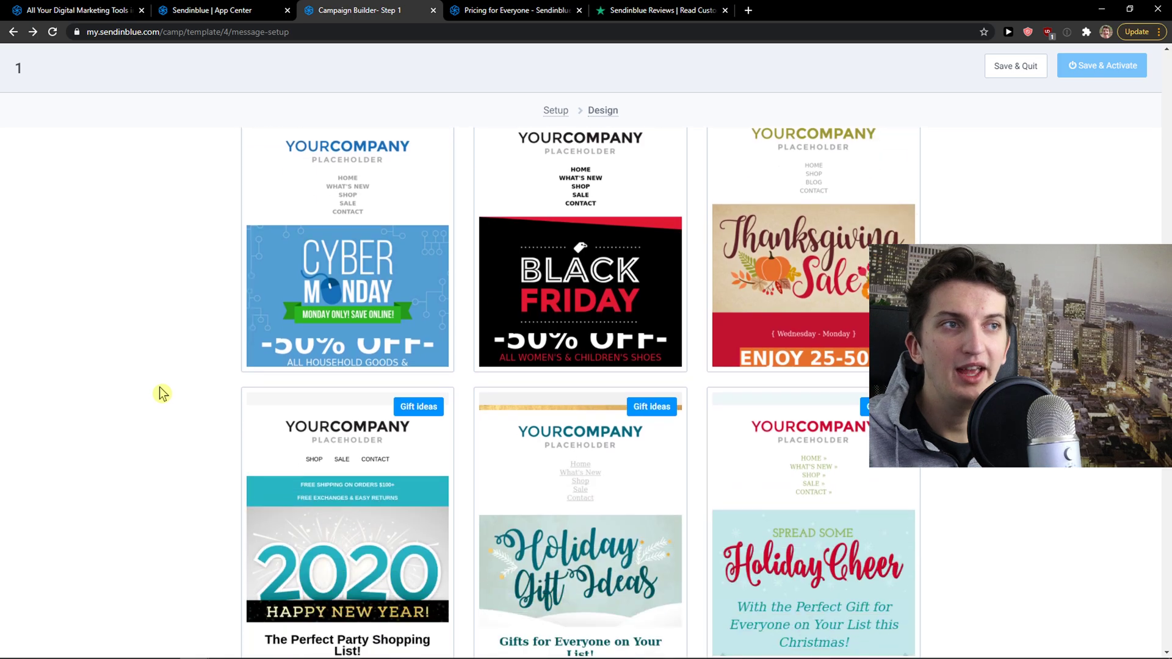
pyautogui.scroll(-15, 168, 392)
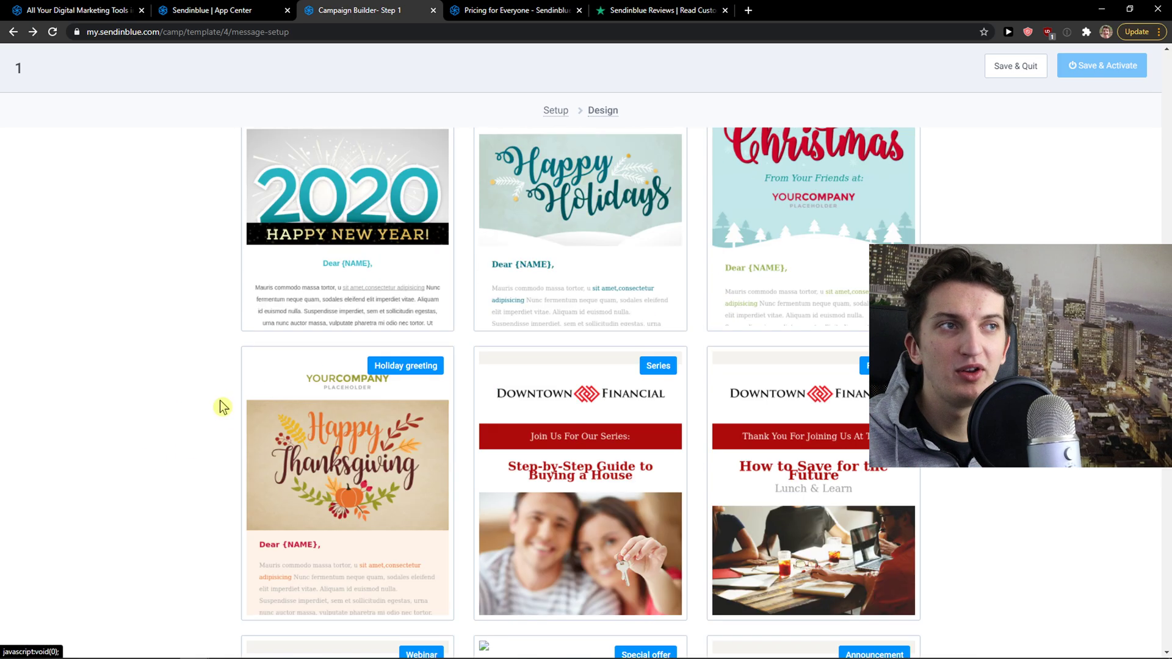
pyautogui.scroll(-14, 220, 409)
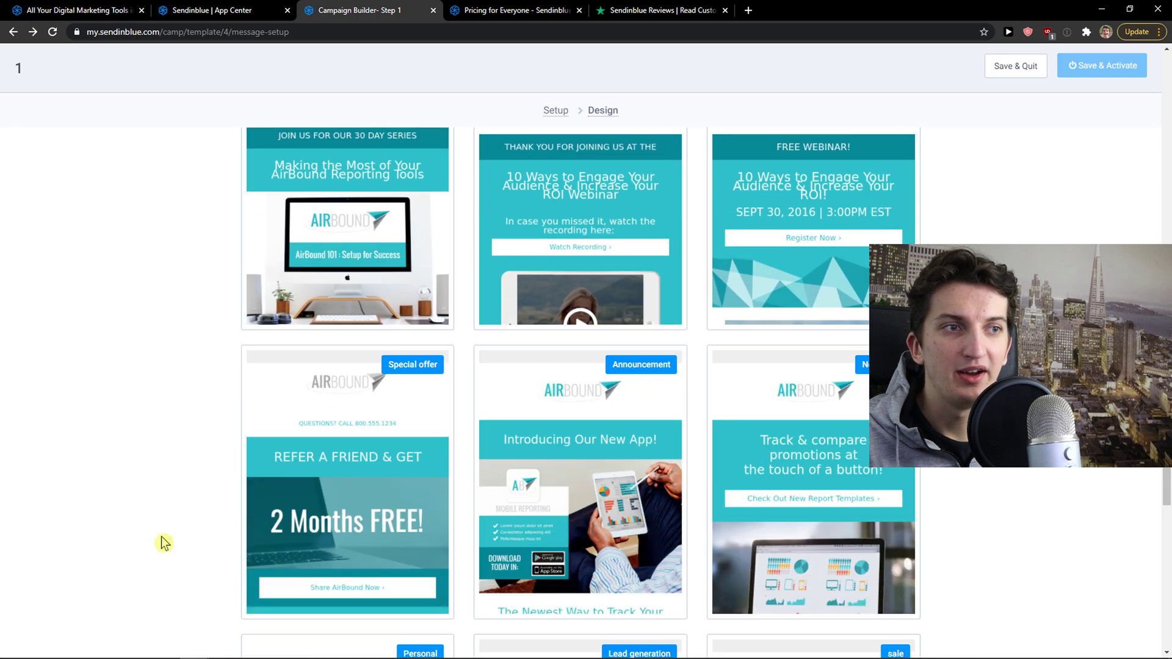
pyautogui.scroll(-15, 176, 474)
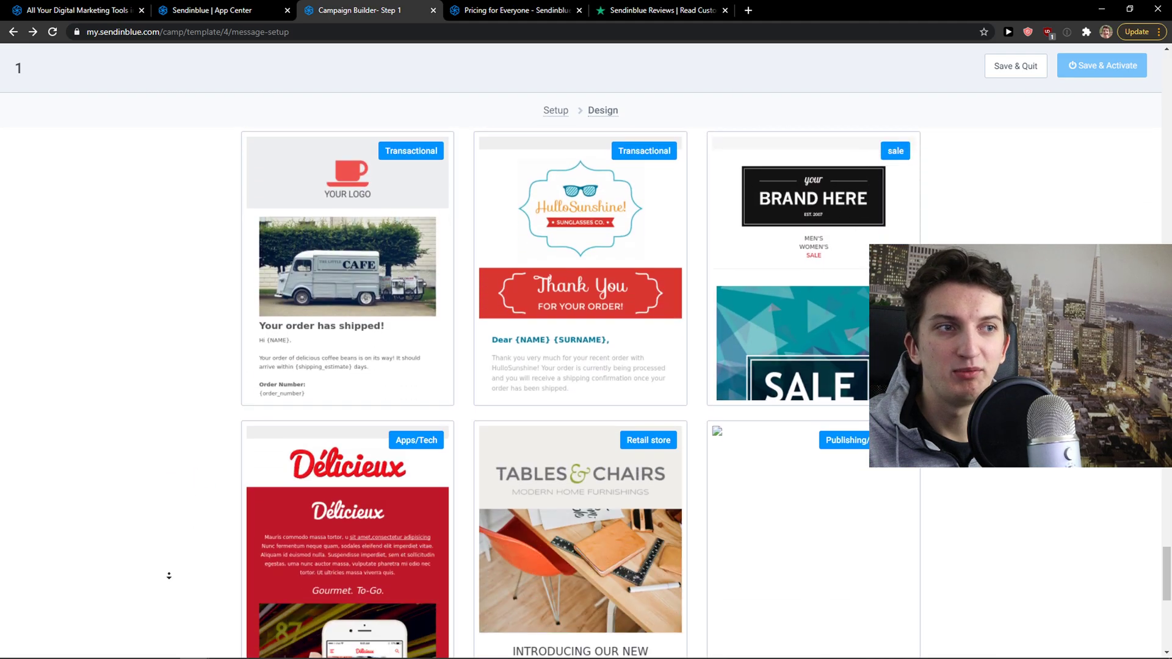
pyautogui.scroll(20, 180, 342)
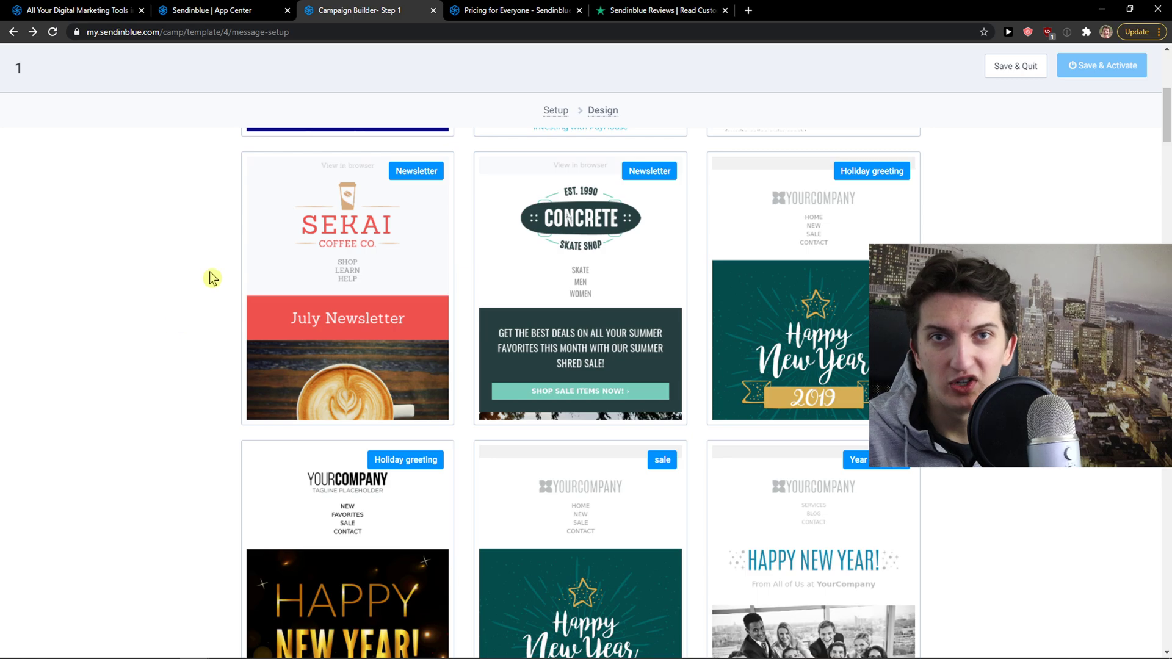
# Step: Open the Black Friday contest template in the editor
pyautogui.click(537, 10)
pyautogui.click(371, 7)
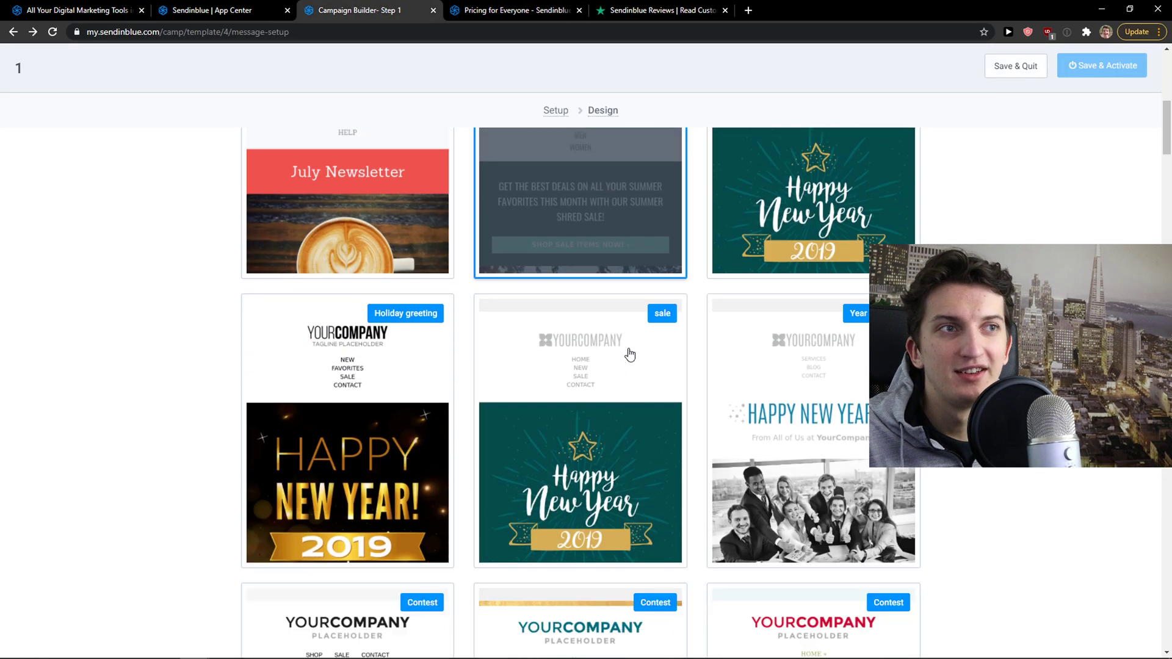
pyautogui.scroll(-8, 630, 354)
pyautogui.click(642, 343)
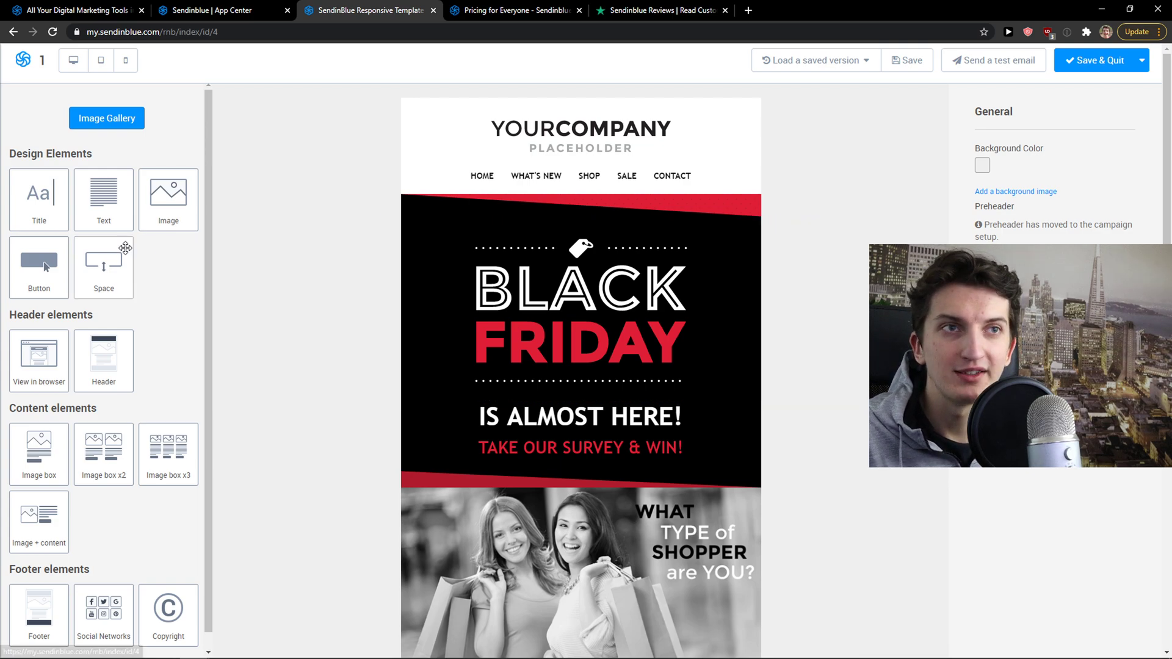
# Step: Add a Title block under the header and a Button block below the Black Friday banner
pyautogui.moveTo(47, 205); pyautogui.dragTo(391, 235)
pyautogui.moveTo(39, 262); pyautogui.dragTo(558, 522)
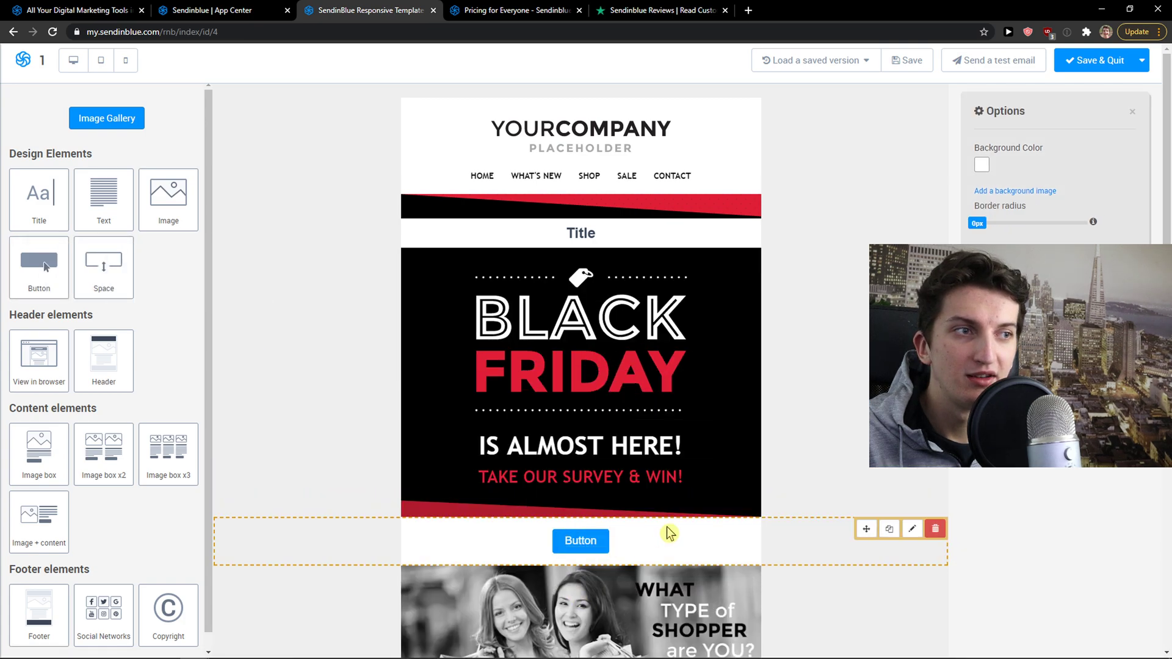
pyautogui.scroll(-1, 798, 450)
# Step: Give the button's row a black background and make the button red
pyautogui.click(982, 165)
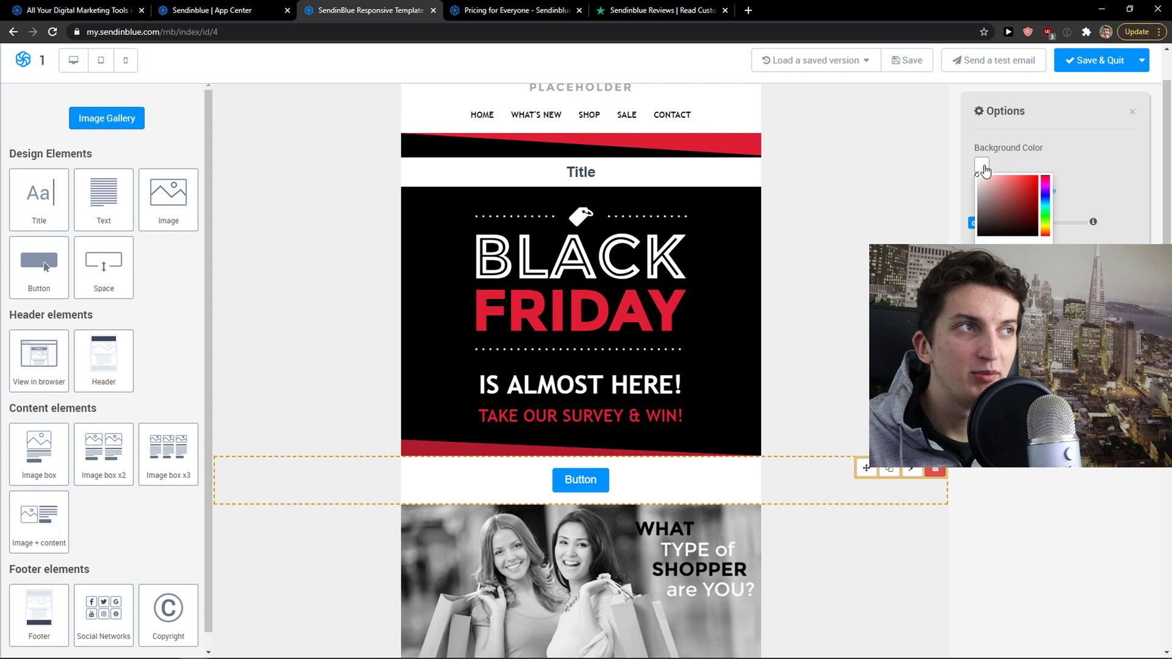
pyautogui.moveTo(993, 206); pyautogui.dragTo(983, 235)
pyautogui.click(799, 526)
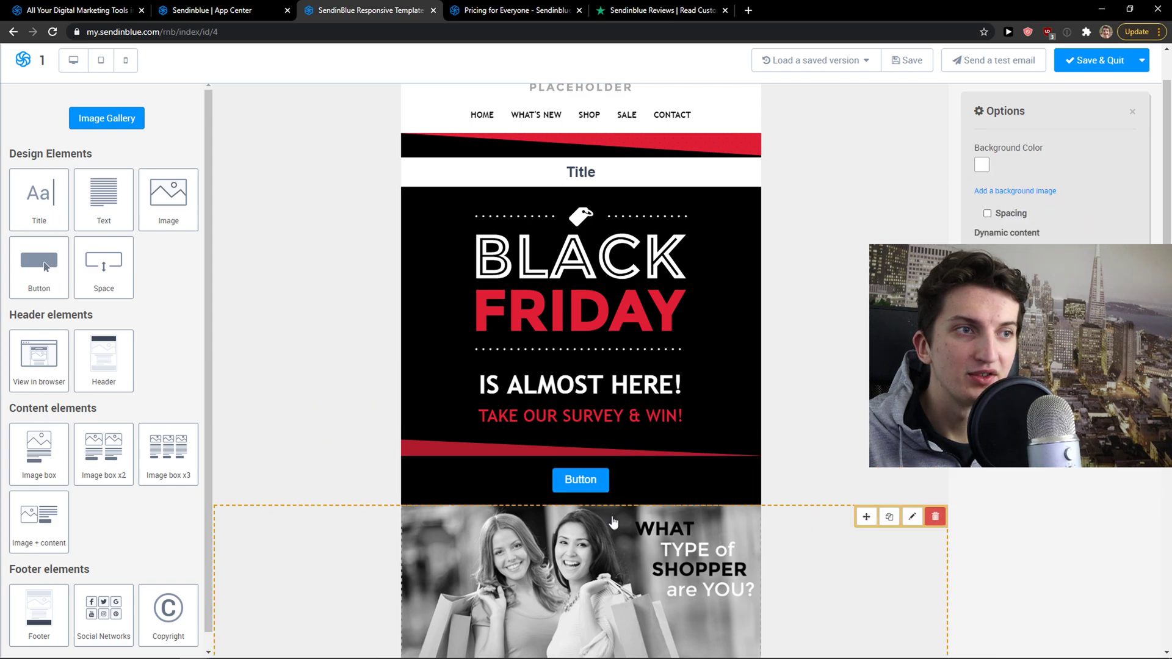
pyautogui.click(580, 479)
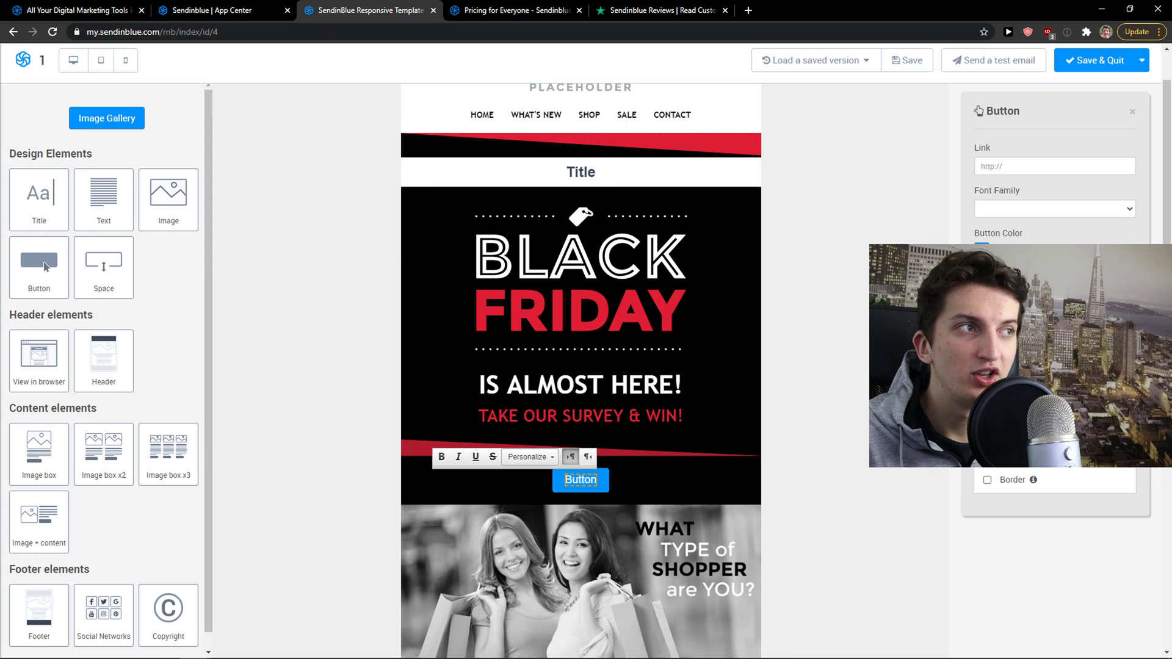
pyautogui.click(1002, 268)
pyautogui.click(824, 452)
# Step: Select the red button to review its options
pyautogui.scroll(-1, 812, 549)
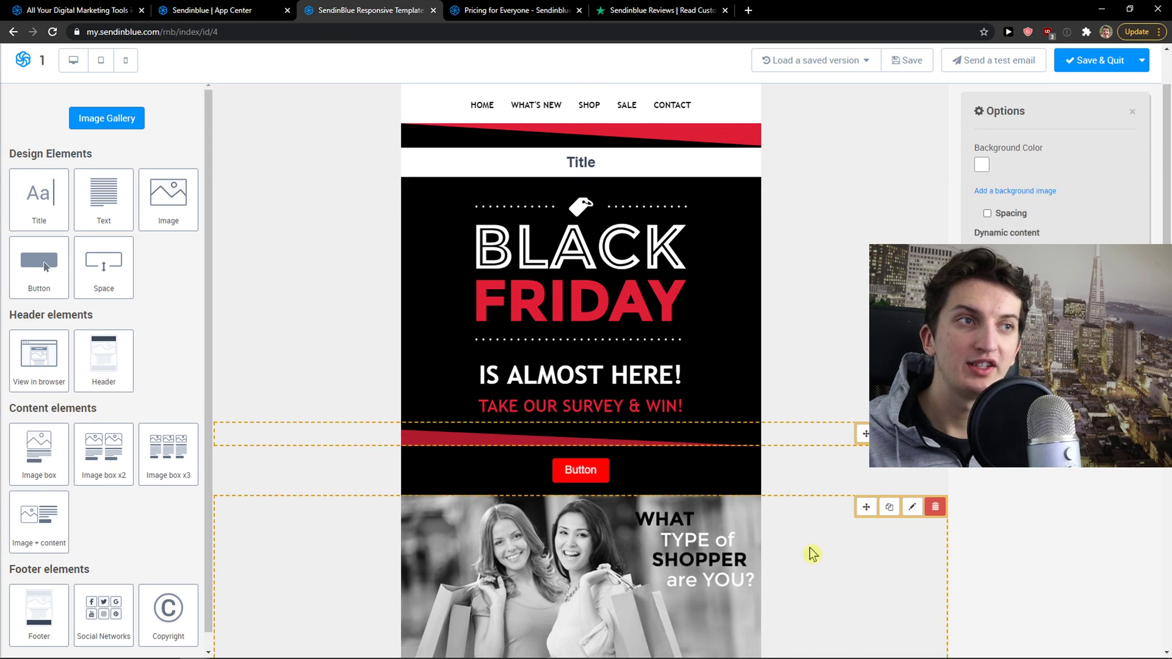
pyautogui.scroll(-1, 794, 546)
pyautogui.click(610, 426)
pyautogui.scroll(2, 617, 433)
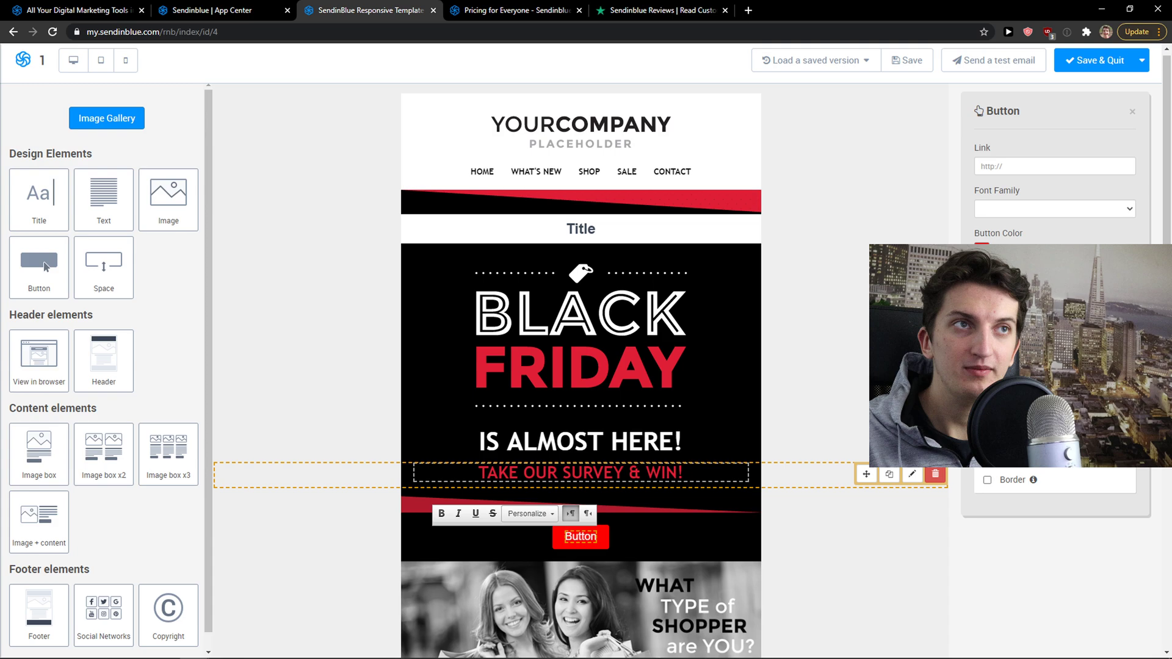
pyautogui.scroll(-1, 712, 466)
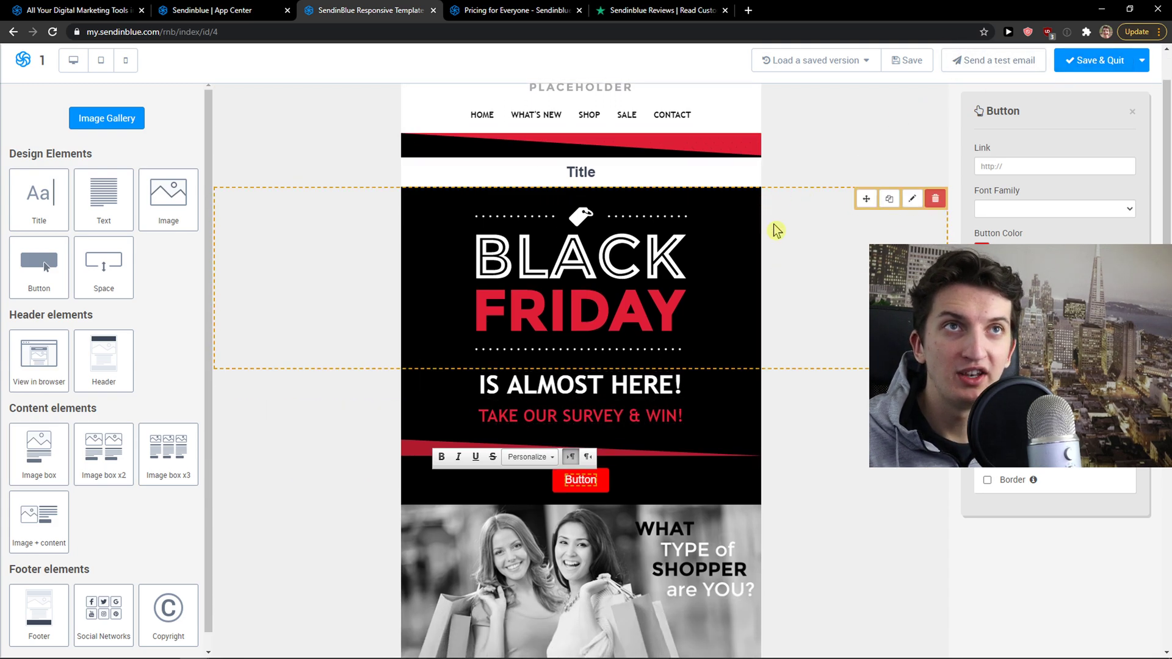
pyautogui.scroll(-1, 776, 232)
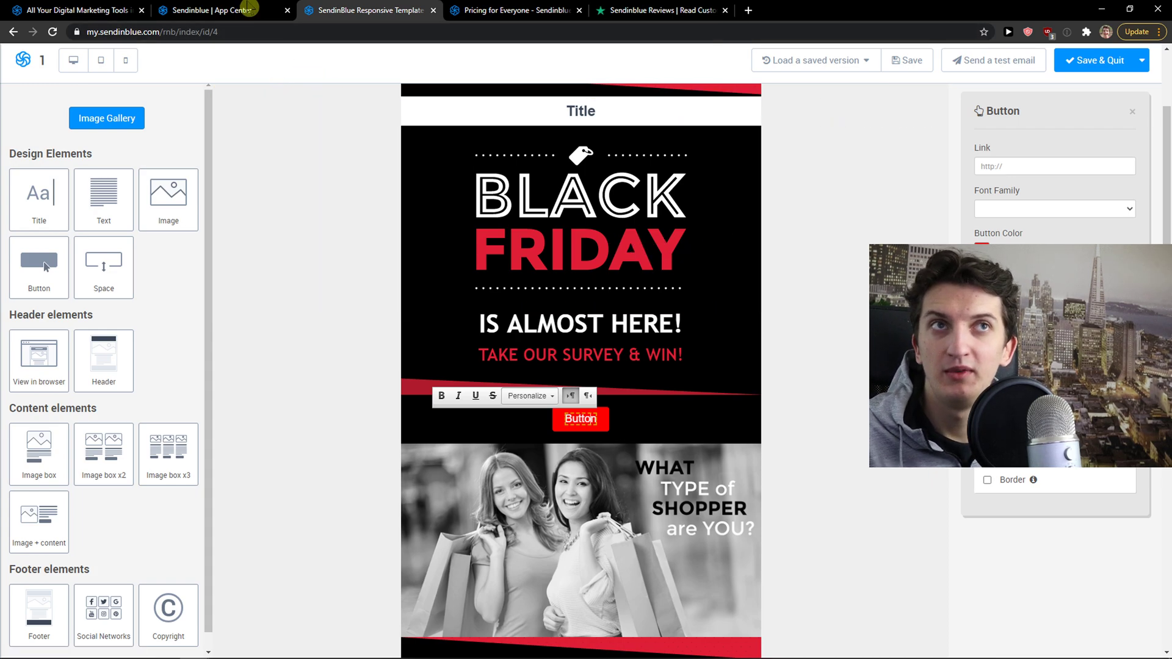
# Step: Open Sendinblue's Trustpilot page (4.6 stars) and look up Mailchimp's 1.6 rating
pyautogui.click(671, 15)
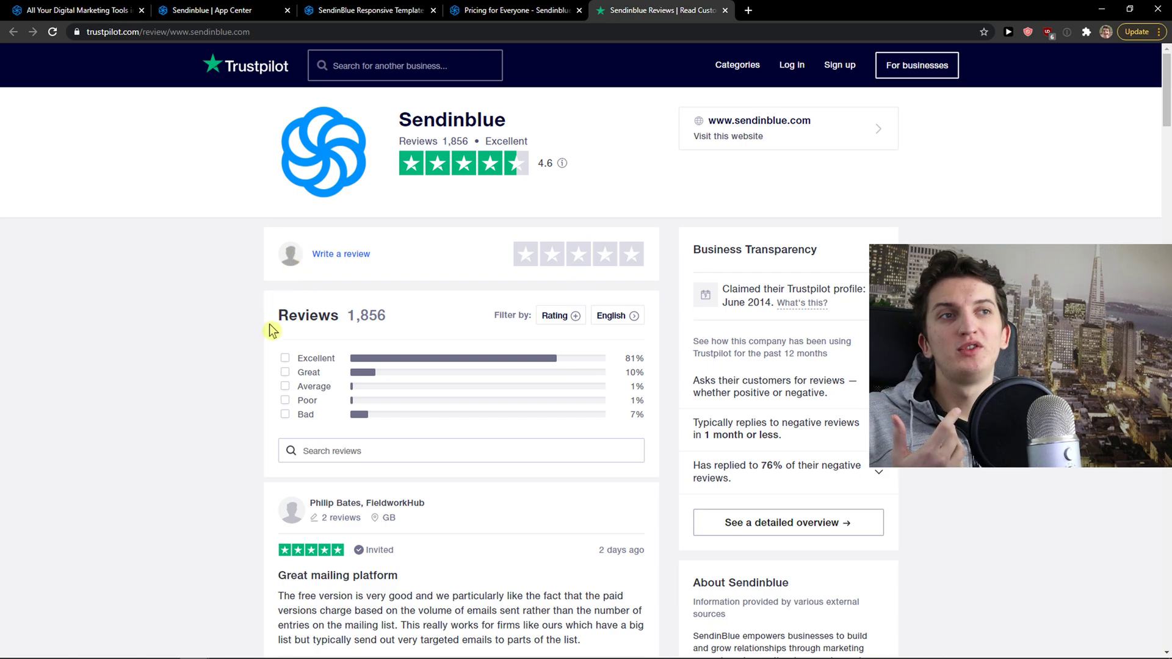
pyautogui.click(430, 68)
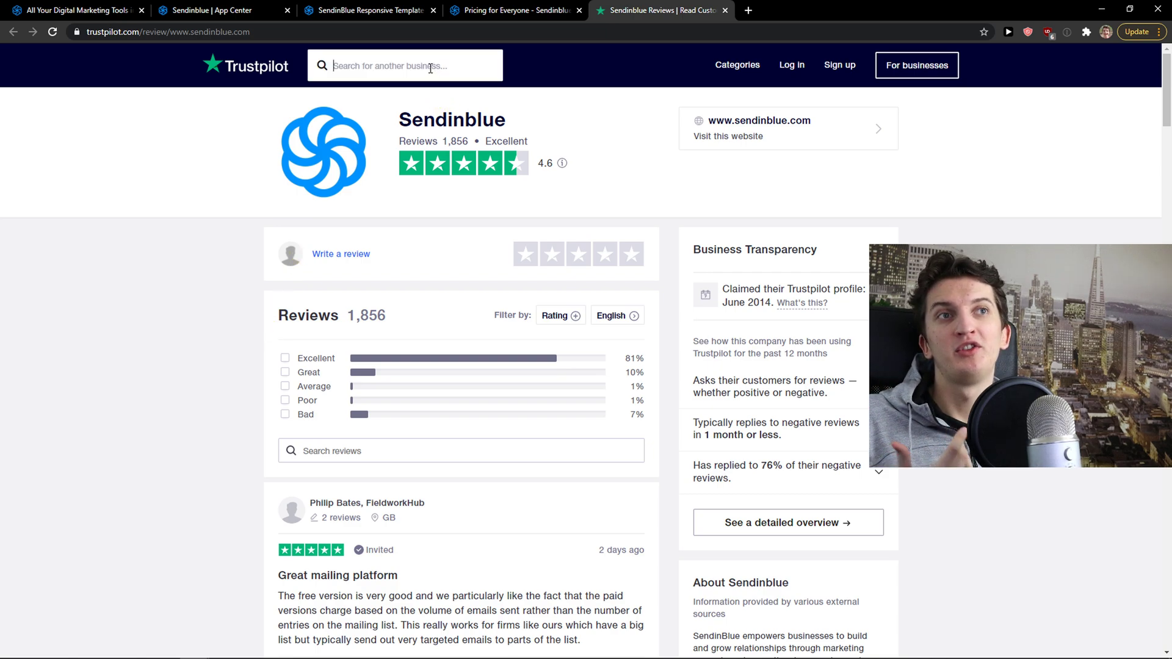
pyautogui.write('mailchimp')
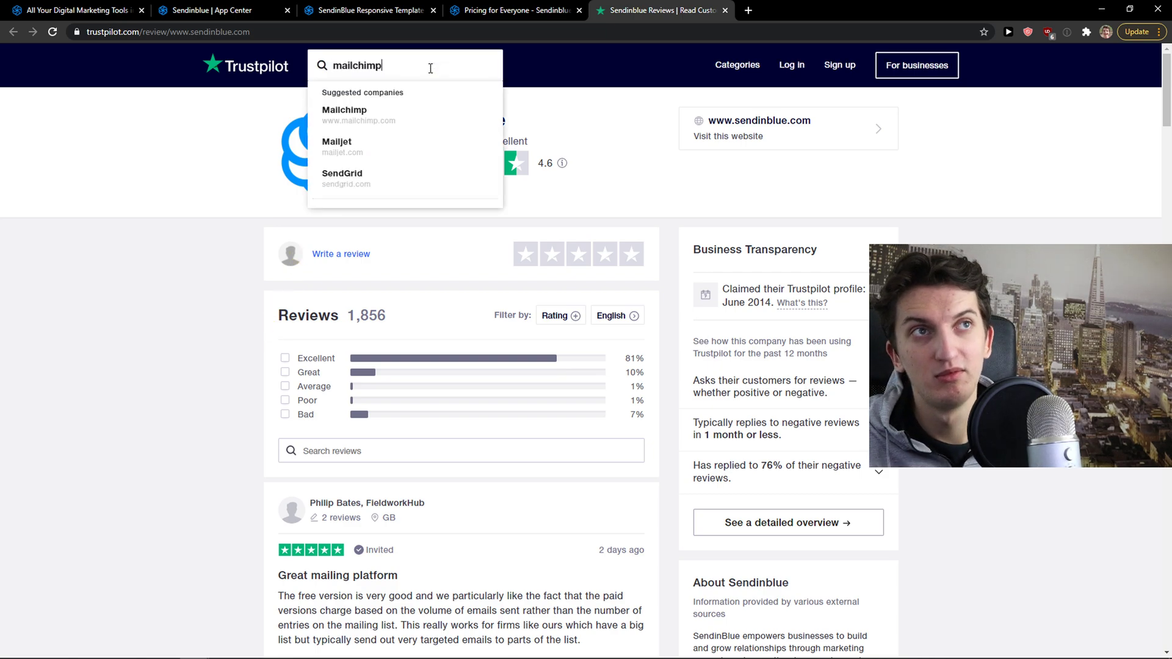
pyautogui.click(444, 111)
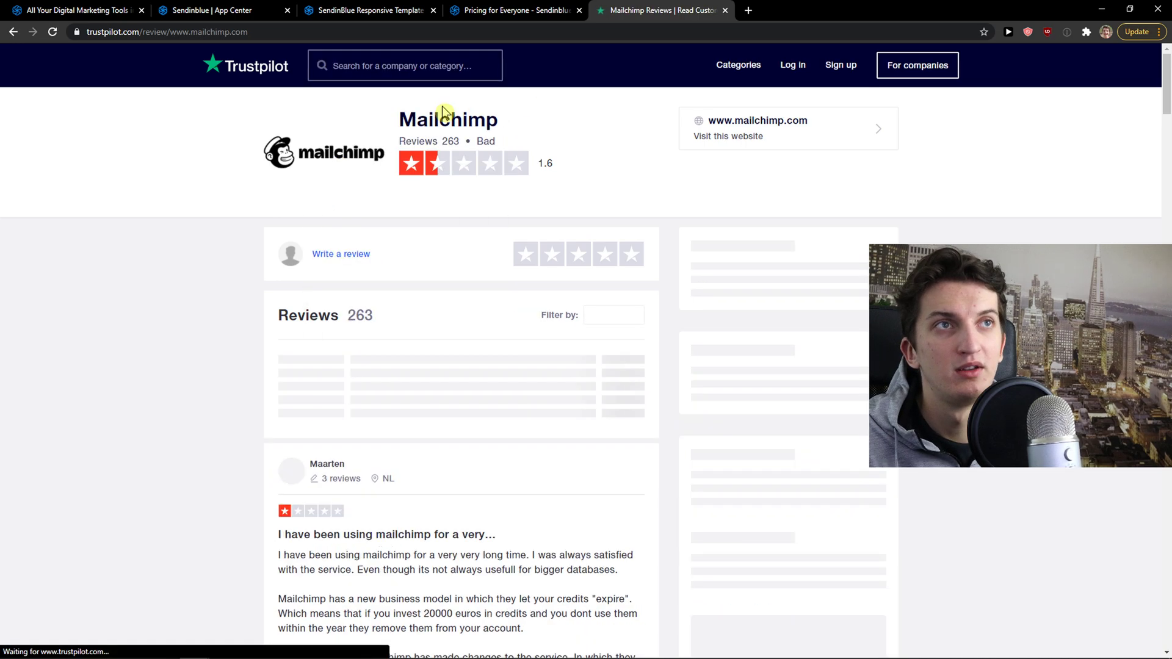
# Step: Search Trustpilot for getresponse.com to see its 1.9 rating
pyautogui.click(423, 70)
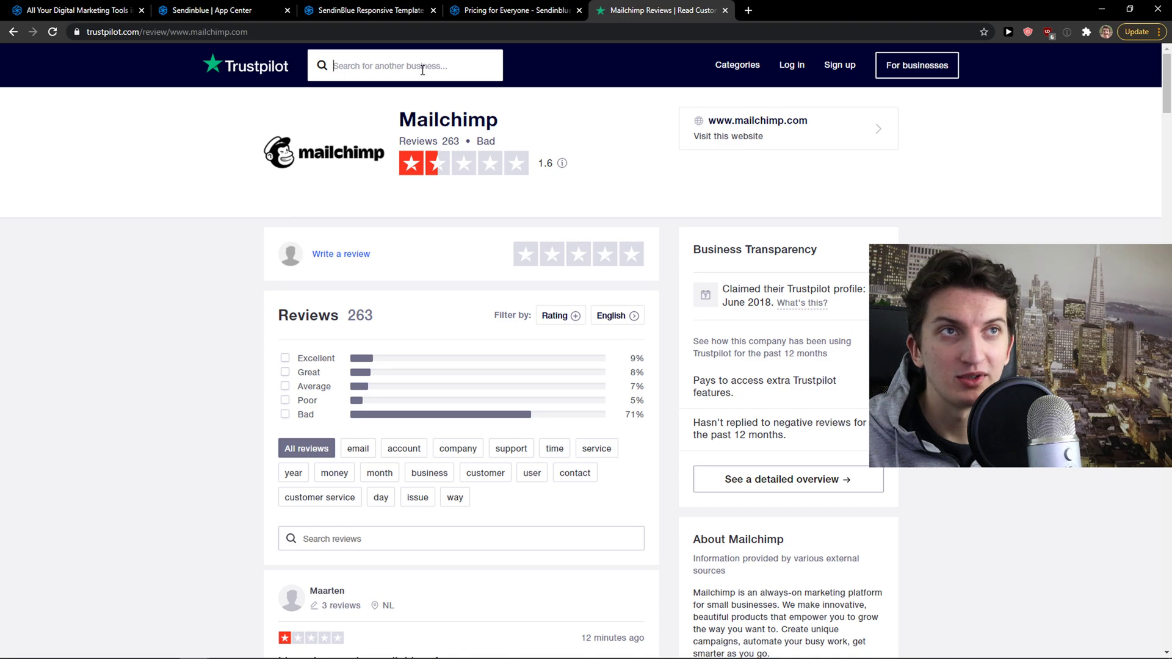
pyautogui.write('getresp')
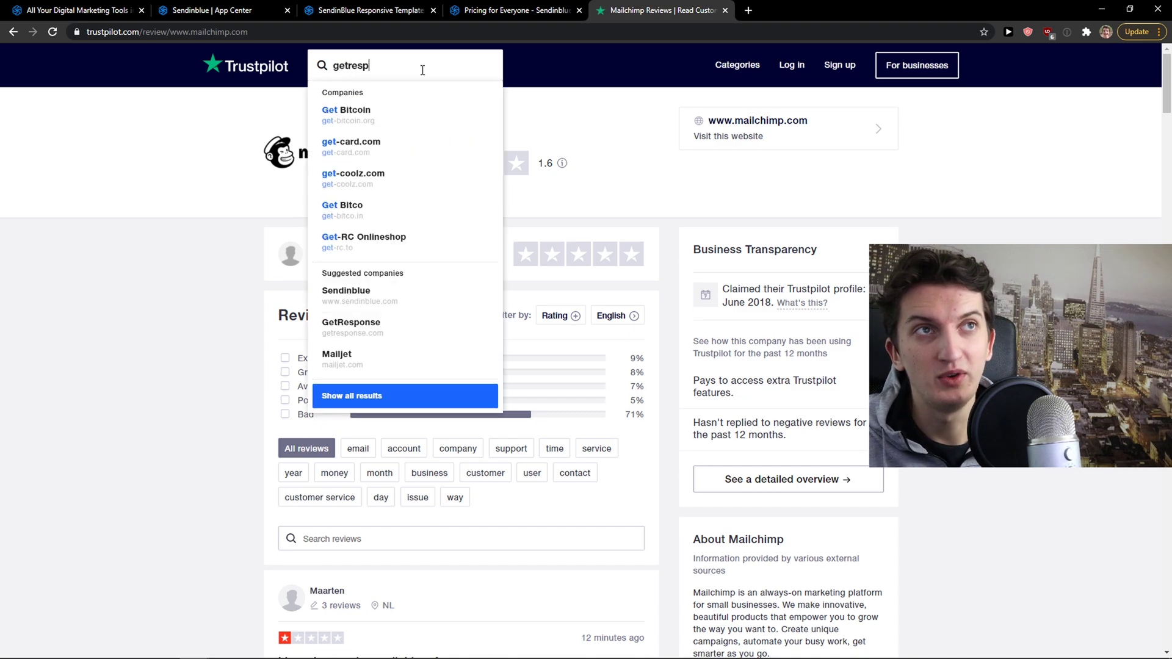
pyautogui.write('onse.com')
pyautogui.press('Return')
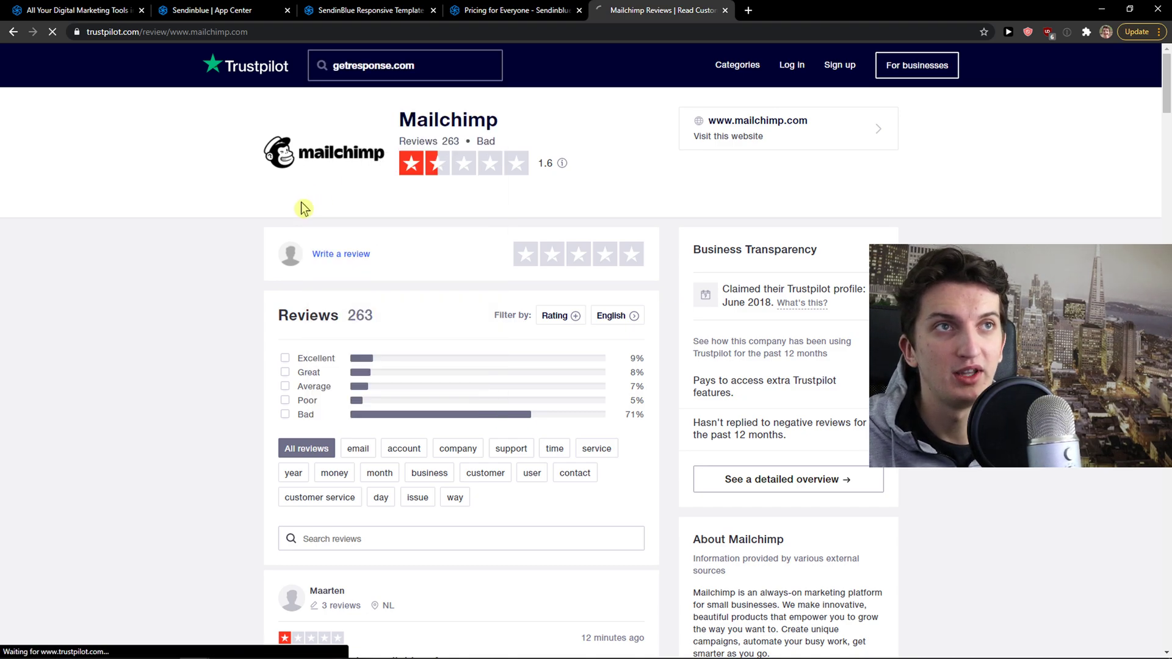
pyautogui.click(364, 77)
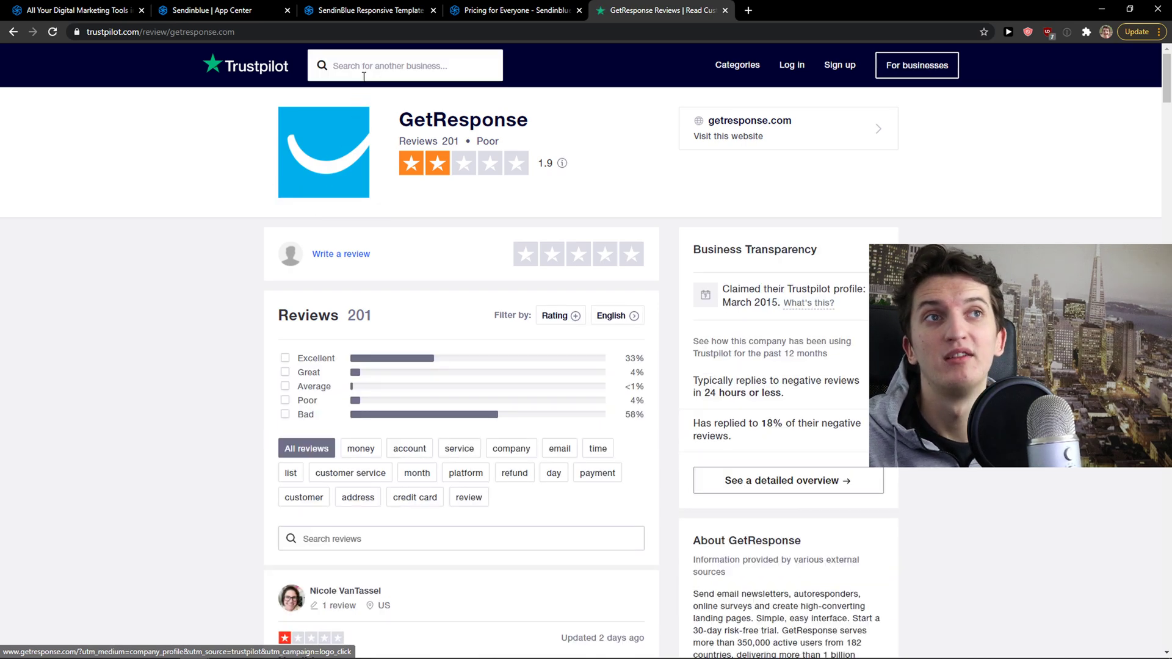
# Step: Return to Sendinblue's Trustpilot page, then switch to the sendinblue.com homepage tab
pyautogui.click(13, 33)
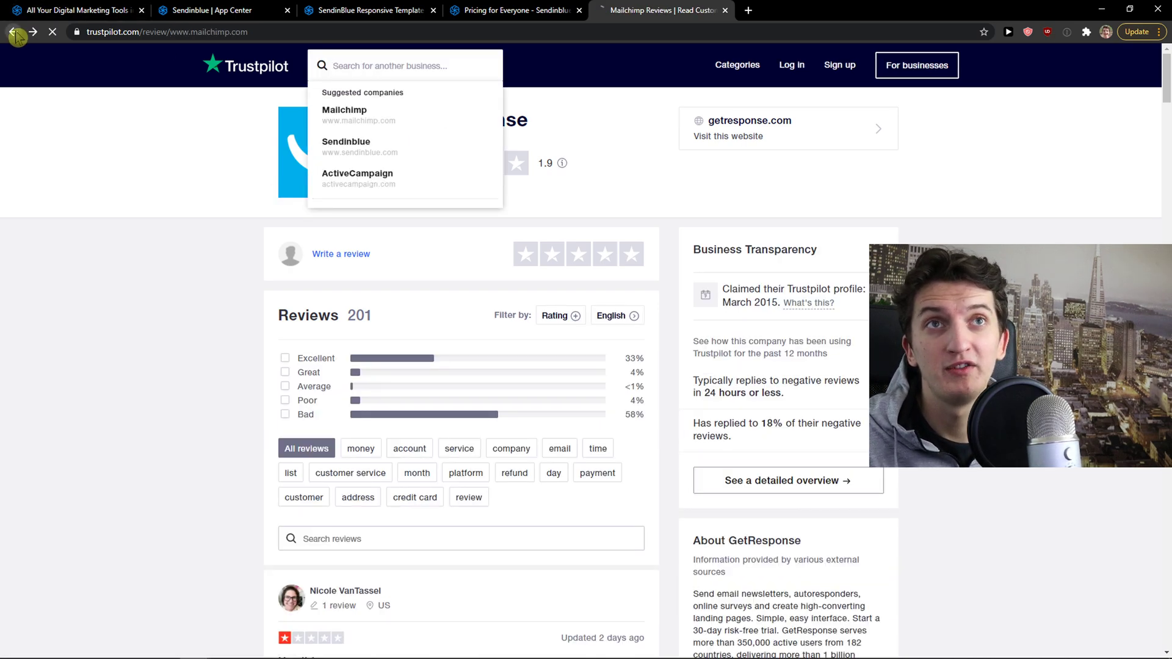
pyautogui.click(12, 33)
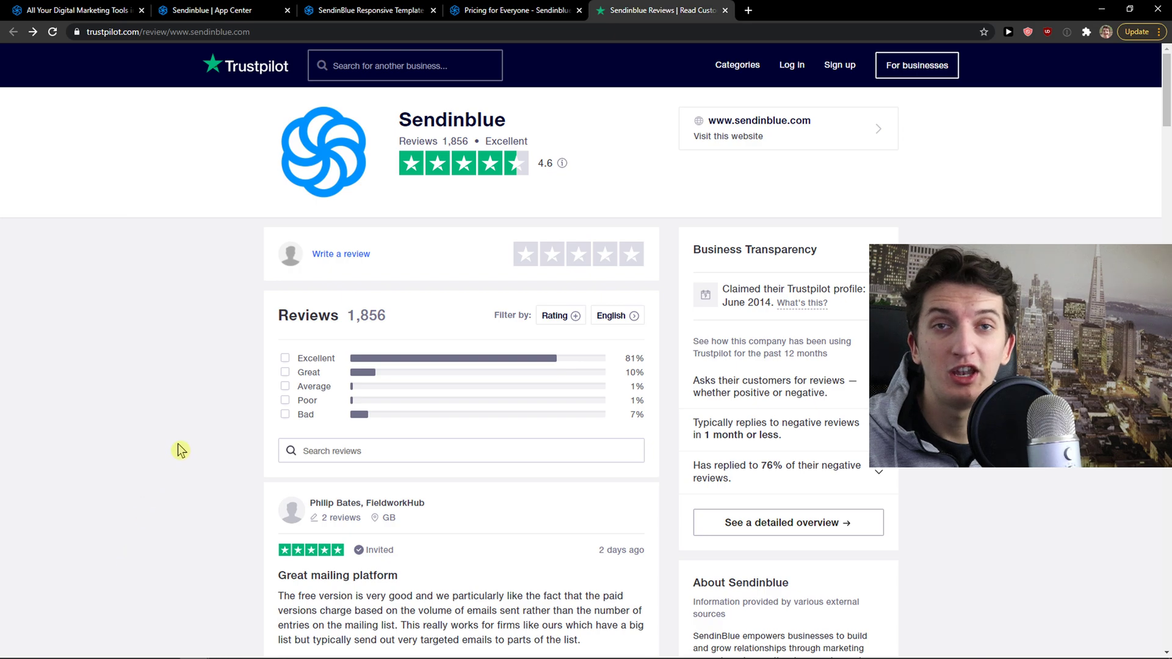
pyautogui.scroll(-2, 229, 432)
pyautogui.scroll(2, 229, 433)
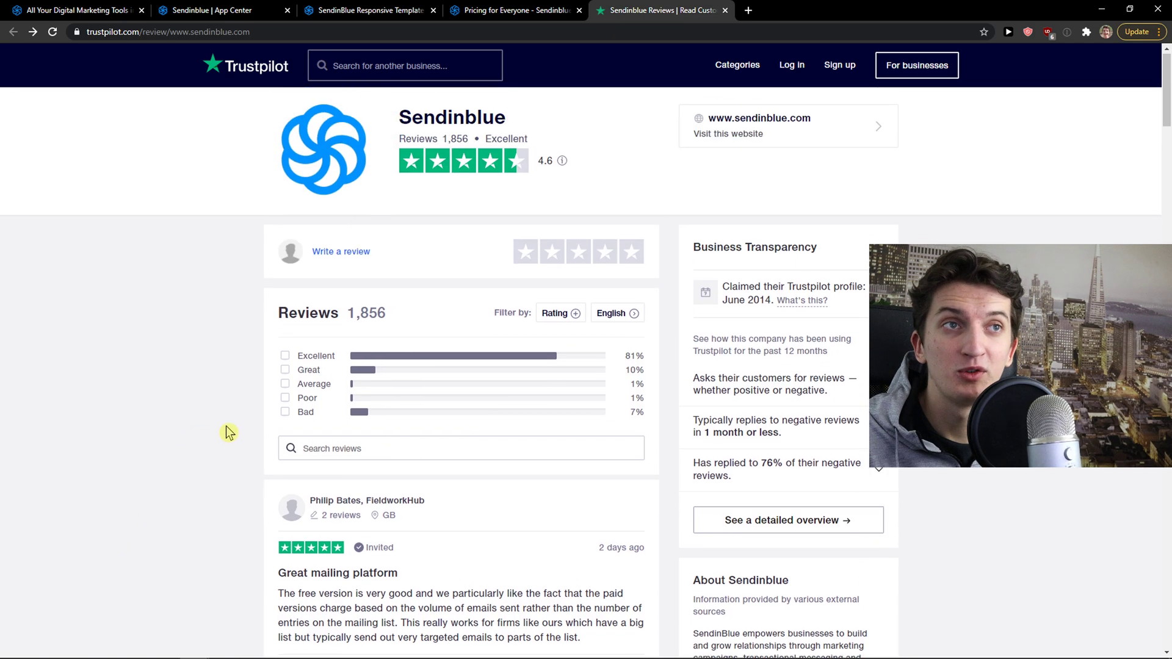
pyautogui.scroll(-1, 229, 428)
pyautogui.scroll(1, 230, 426)
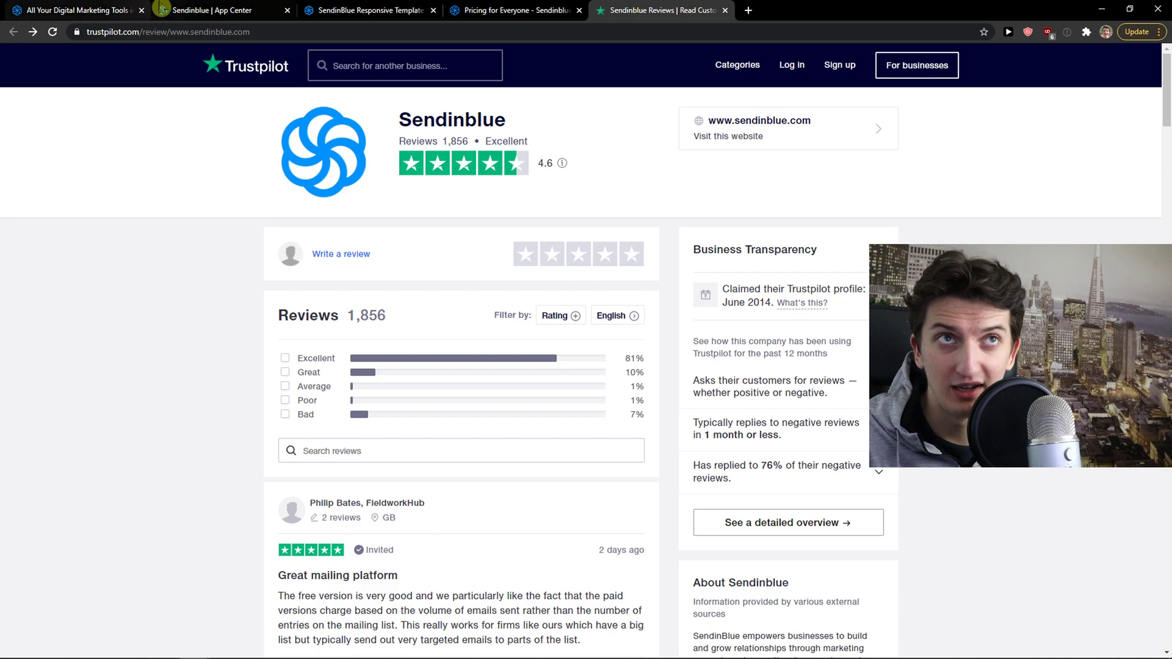
pyautogui.click(201, 10)
pyautogui.click(113, 11)
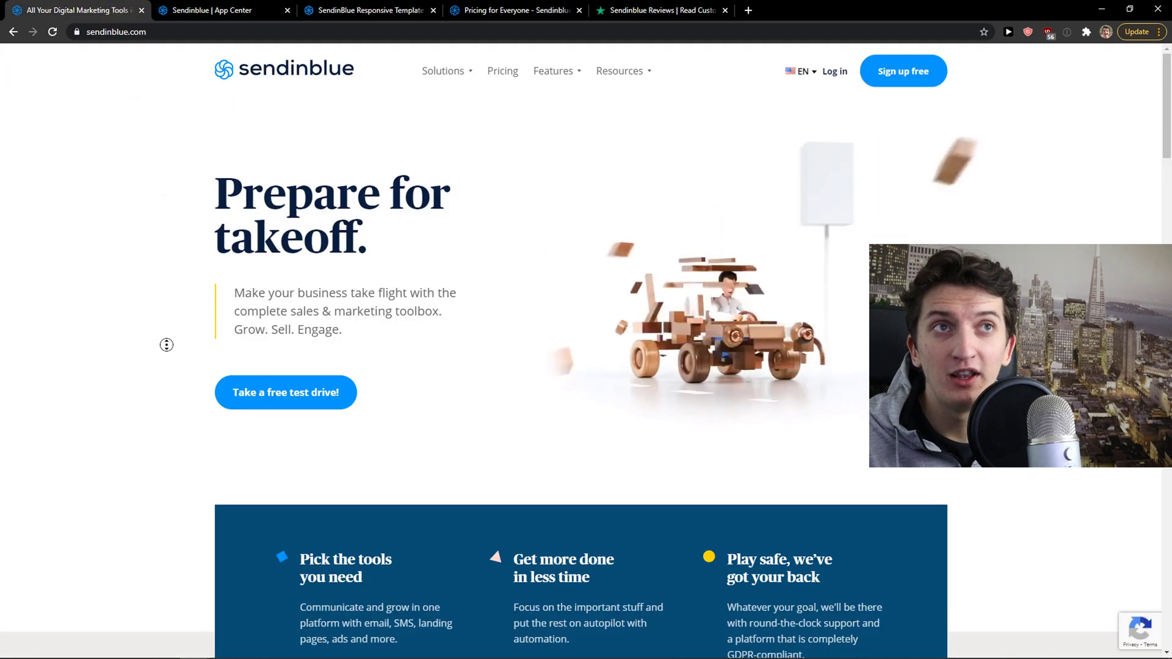
pyautogui.scroll(-1, 175, 364)
pyautogui.scroll(1, 173, 288)
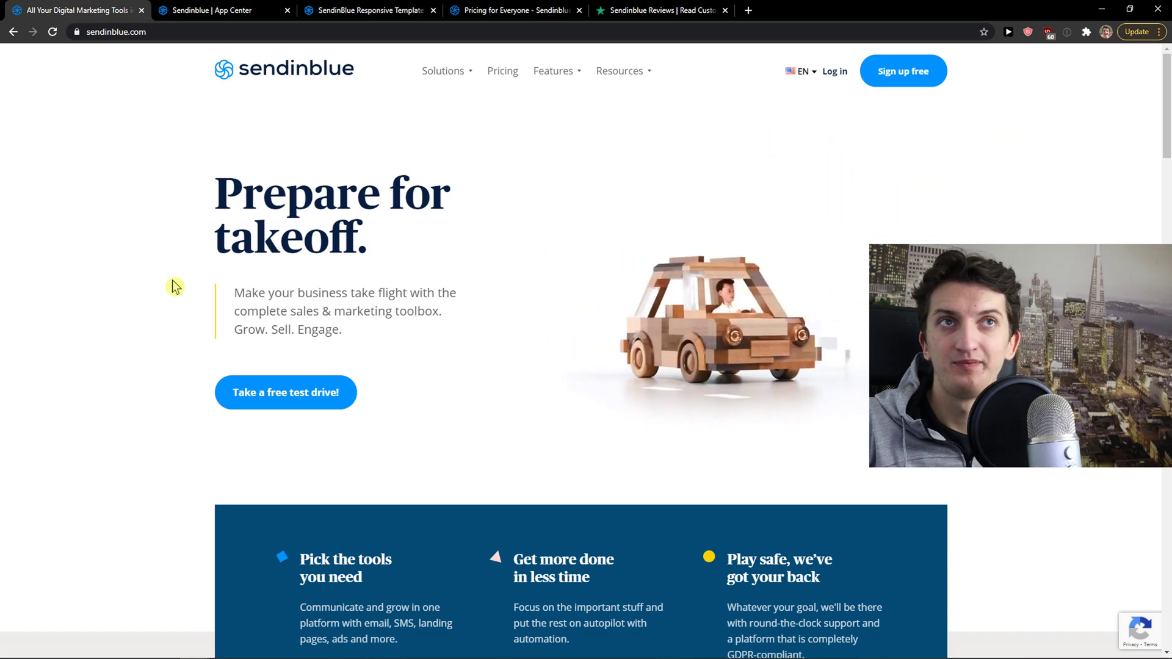
# Step: Move through the App Center and template tabs to pricing, showing Premium at 69€/mo for 60,000 emails
pyautogui.click(217, 9)
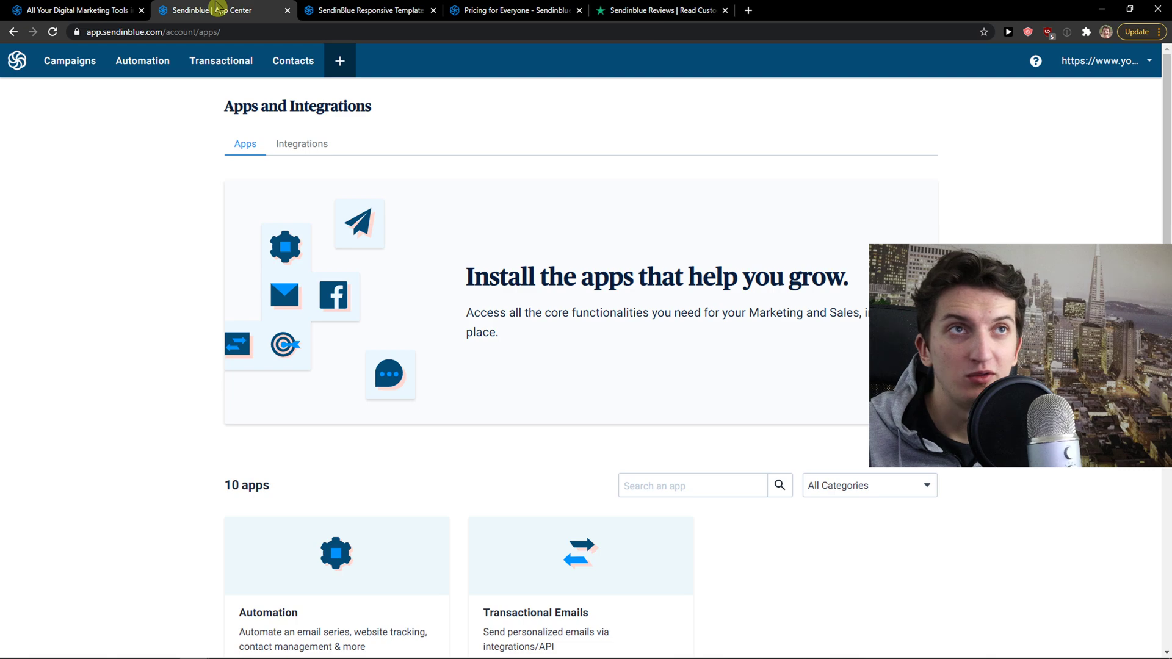
pyautogui.click(342, 9)
pyautogui.click(507, 10)
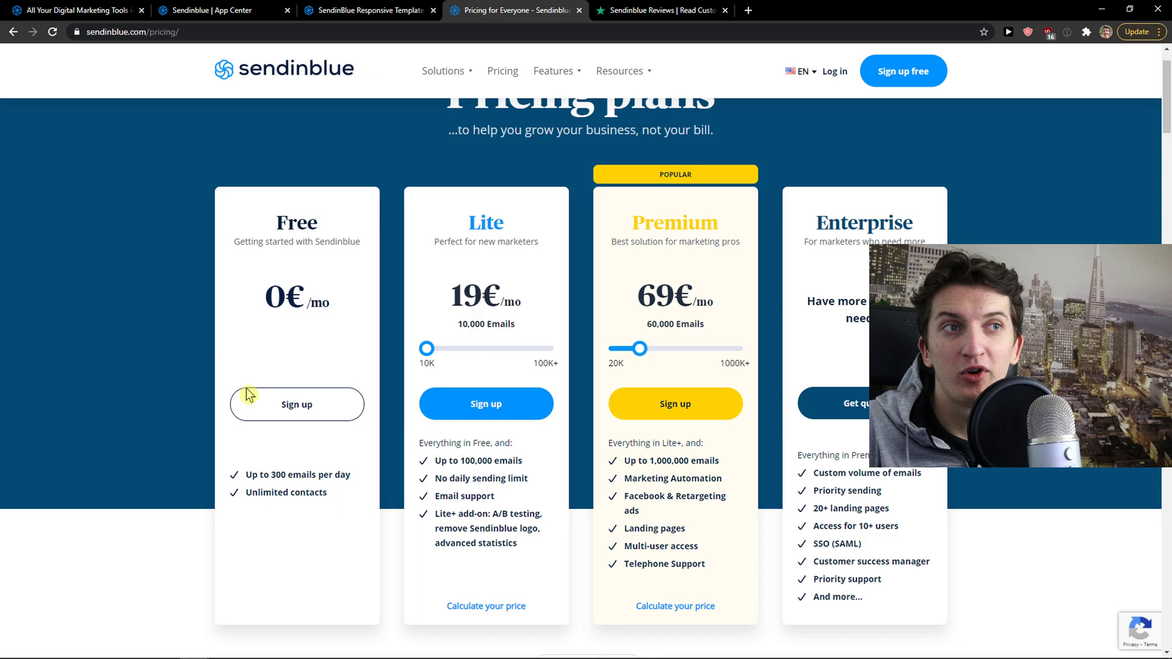
pyautogui.scroll(-2, 175, 437)
pyautogui.scroll(2, 187, 362)
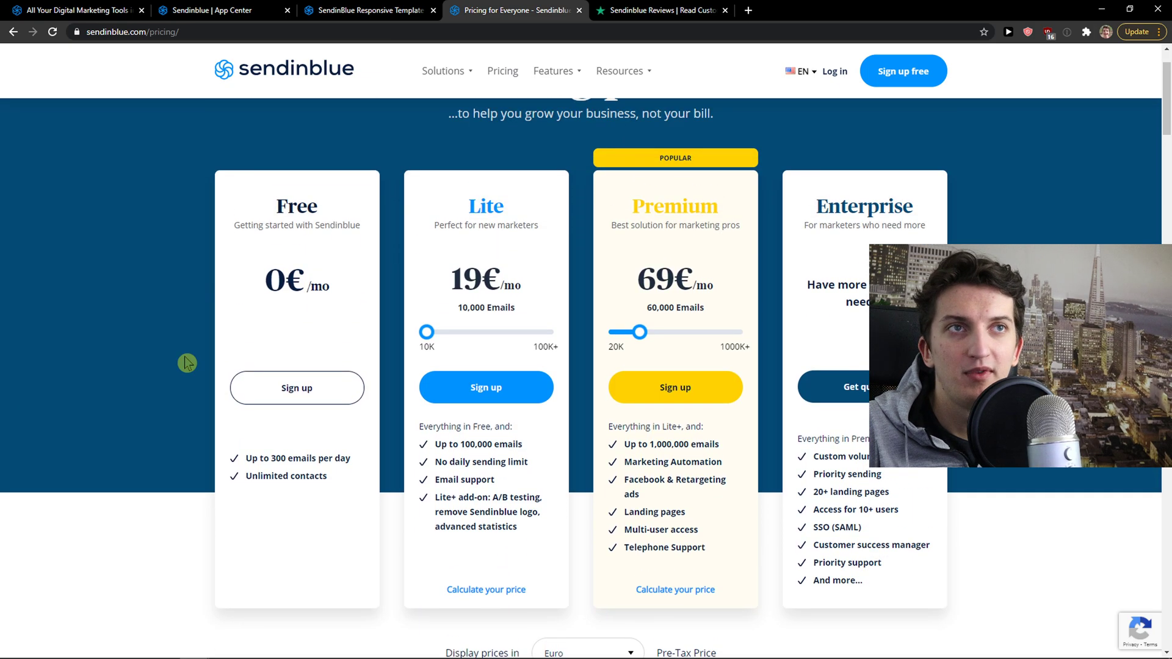